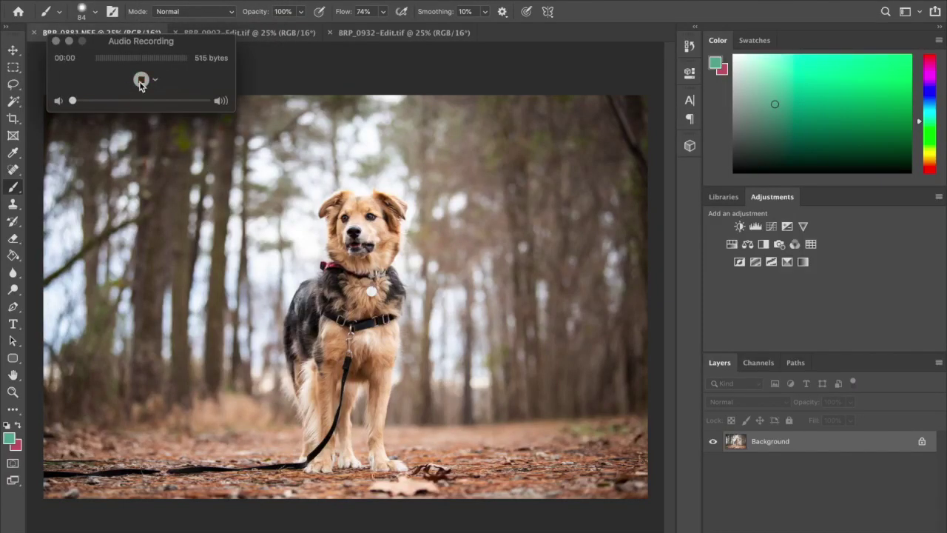
Step: Heal the shoulder end of the dog's harness strap with the Spot Healing Brush at 140 px
left_click(306, 79)
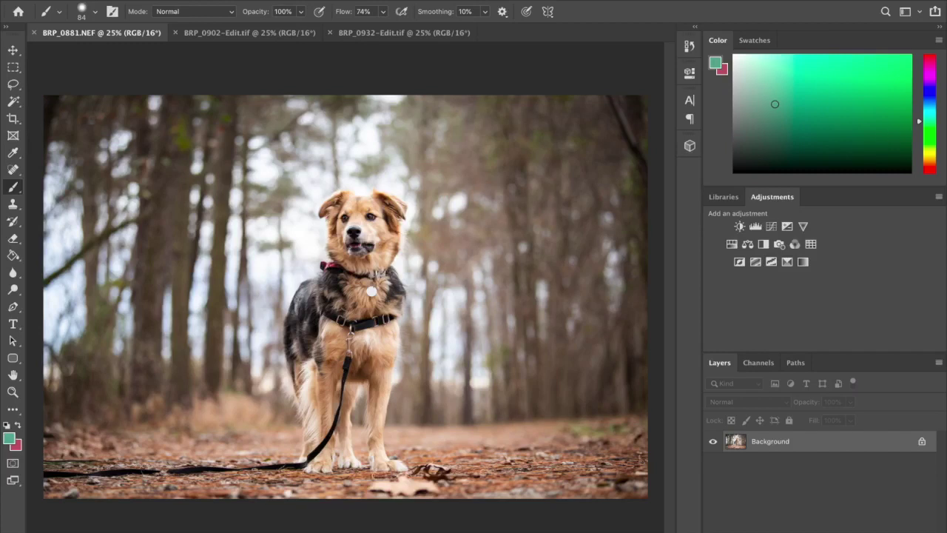
scroll(342, 297, "up", 5)
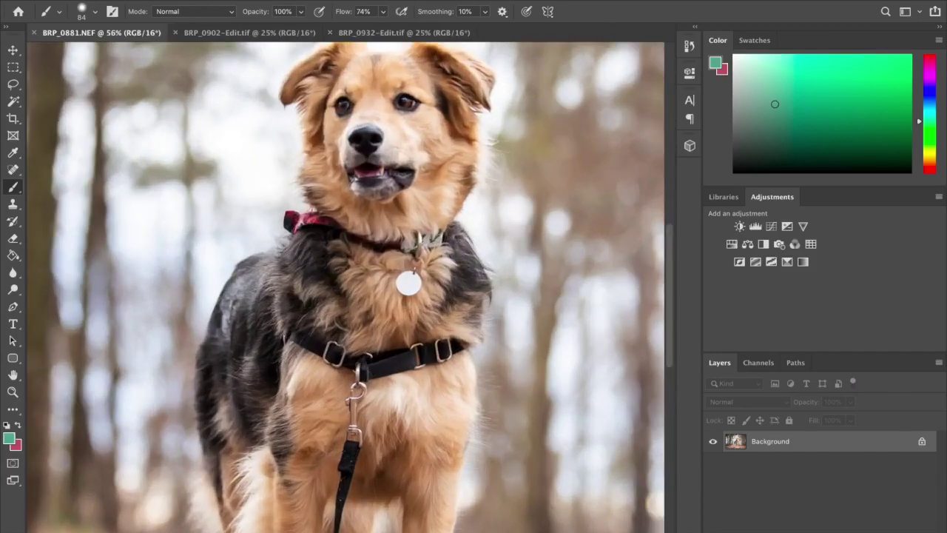
scroll(342, 297, "up", 1)
scroll(342, 297, "down", 2)
scroll(344, 296, "up", 4)
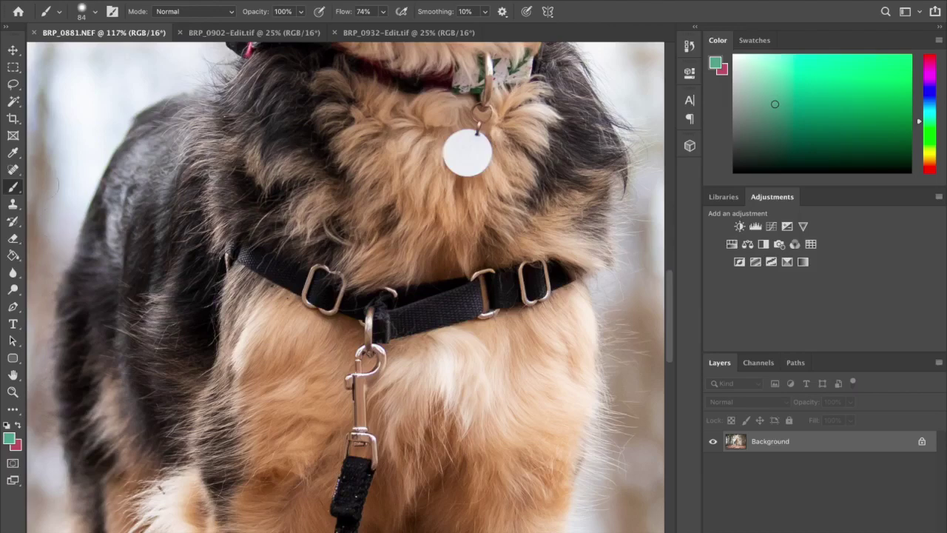
left_click(14, 170)
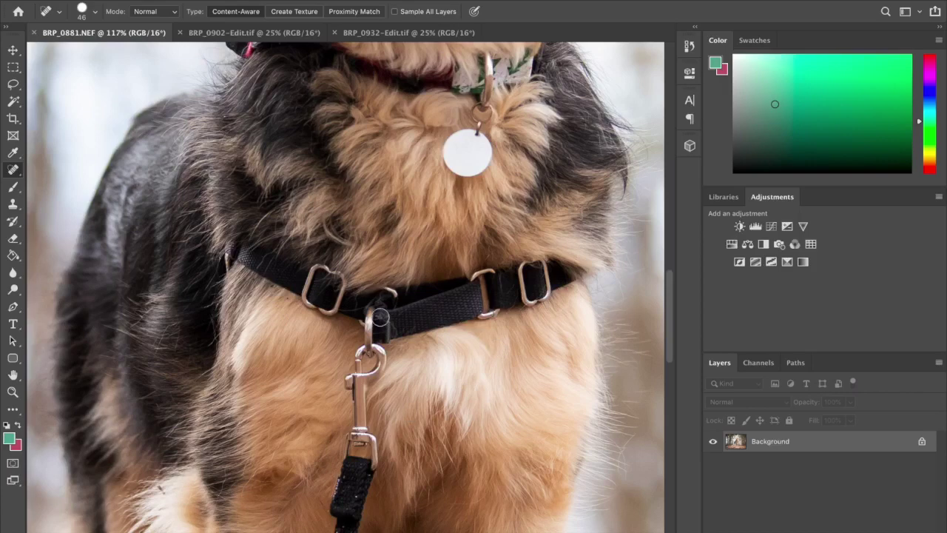
right_click(335, 294)
left_click(433, 320)
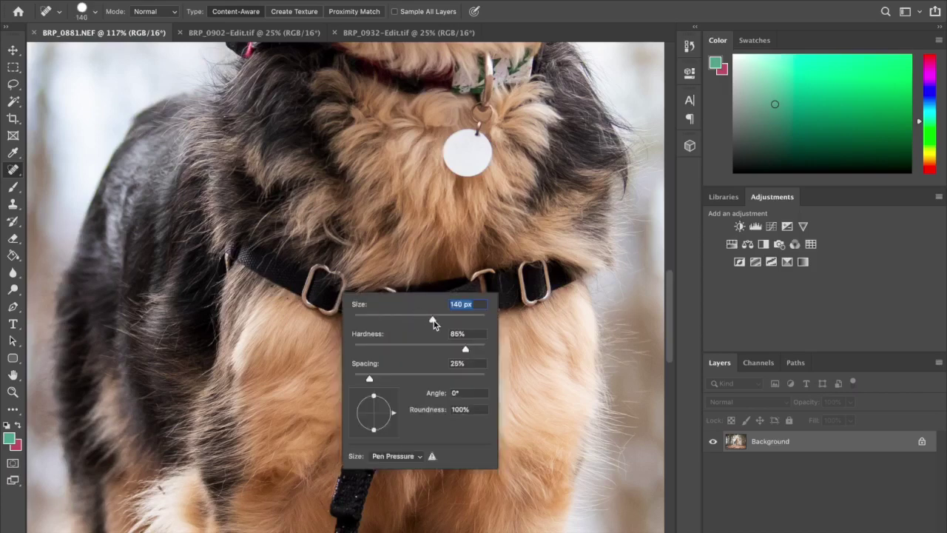
left_click(230, 252)
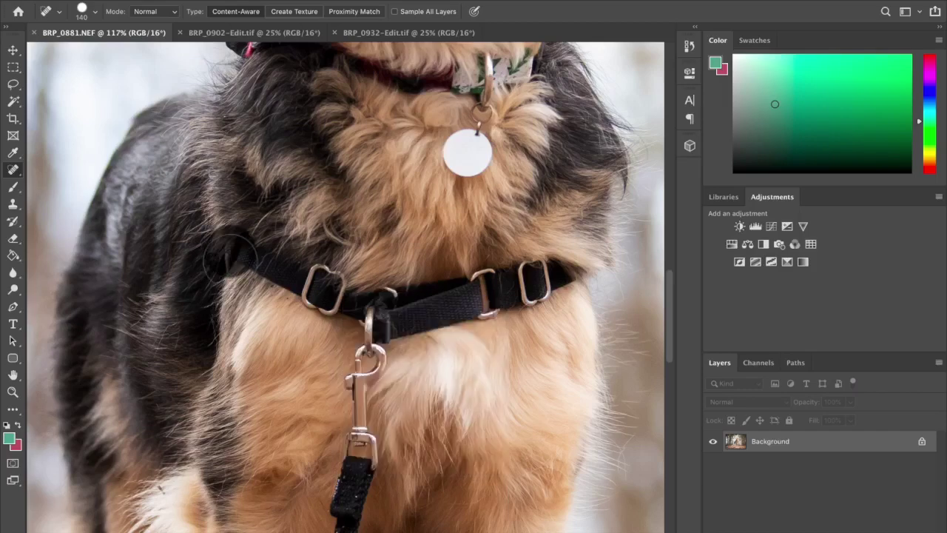
Step: Reduce the Spot Healing Brush size to 101 px
right_click(236, 244)
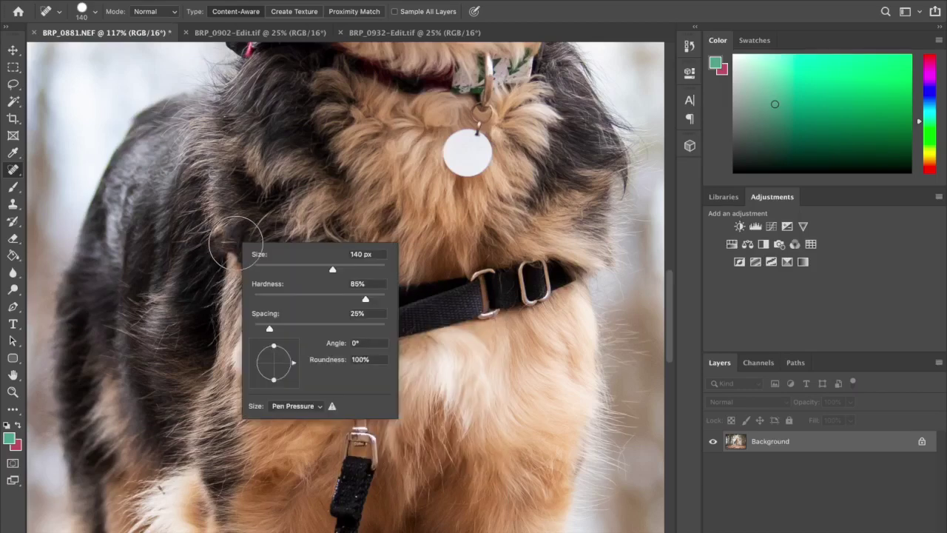
key("Return")
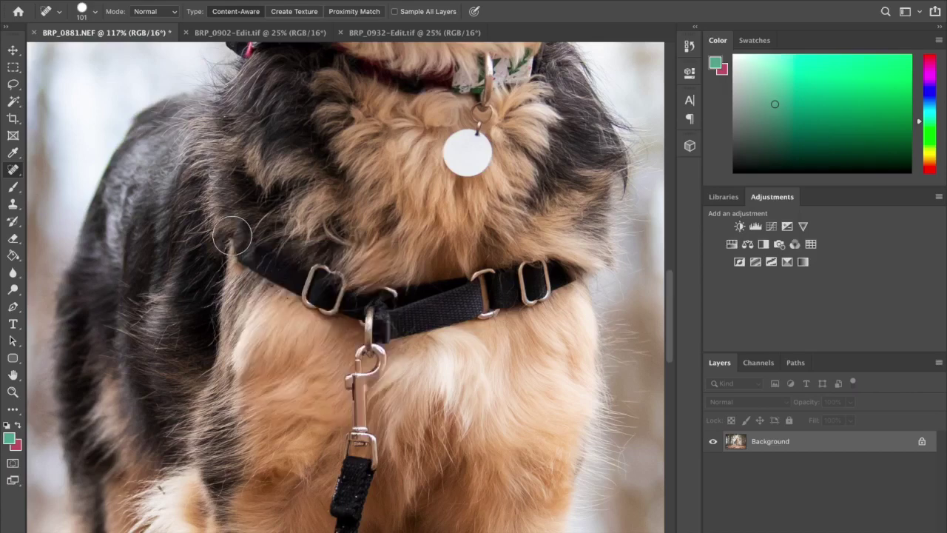
right_click(14, 171)
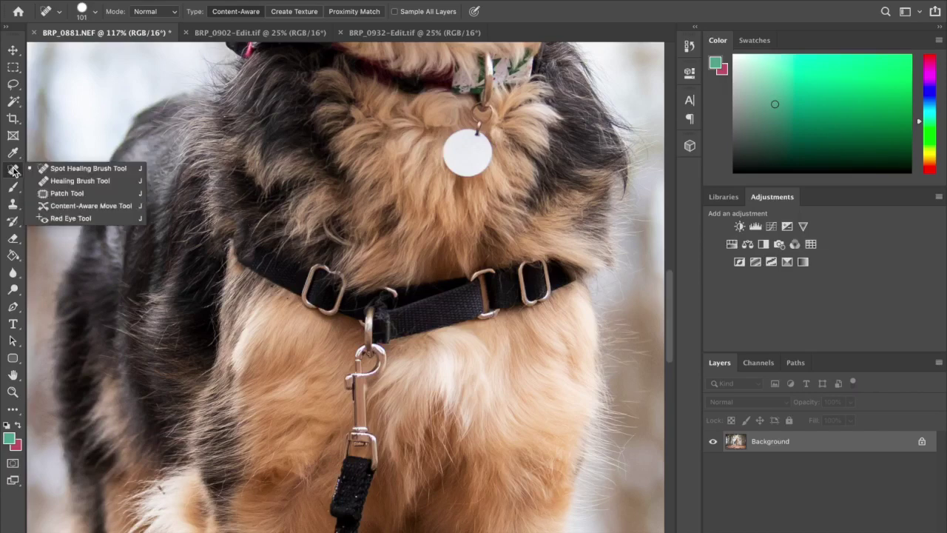
left_click(14, 170)
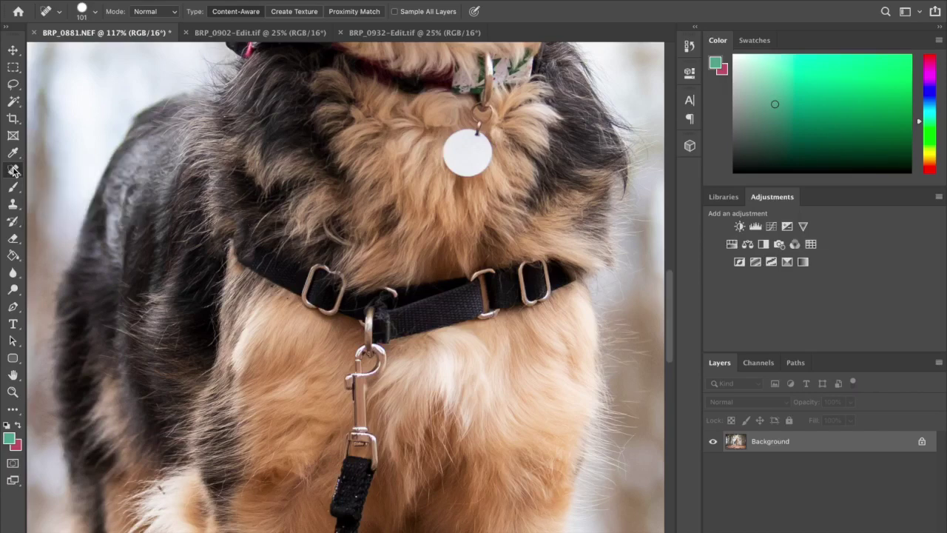
Step: Try to heal away the harness strap sections on either side of the leash ring, undoing each attempt
left_click_drag(251, 260, 300, 283)
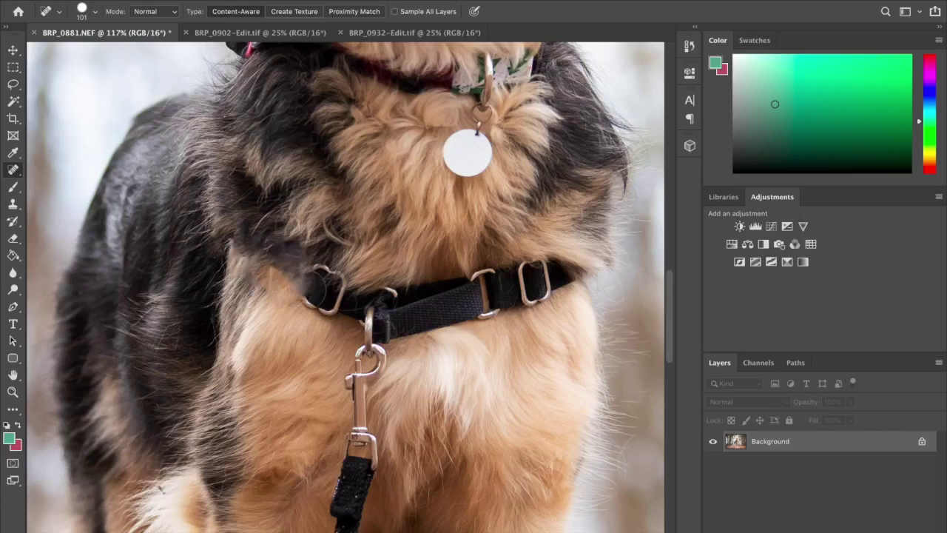
key("ctrl+z")
scroll(321, 315, "up", 3)
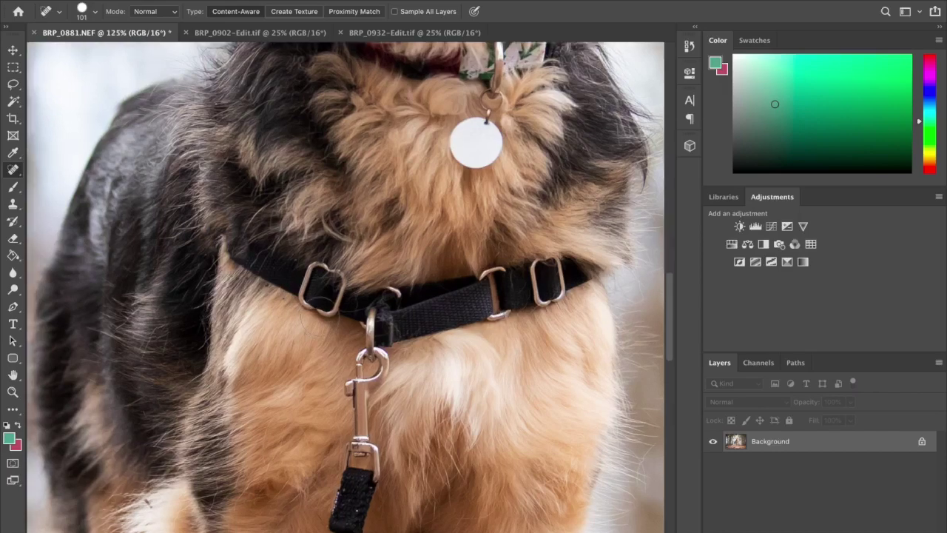
mouse_move(434, 296)
left_mouse_down()
mouse_move(434, 339)
mouse_move(487, 306)
mouse_move(507, 323)
mouse_move(548, 309)
left_mouse_up()
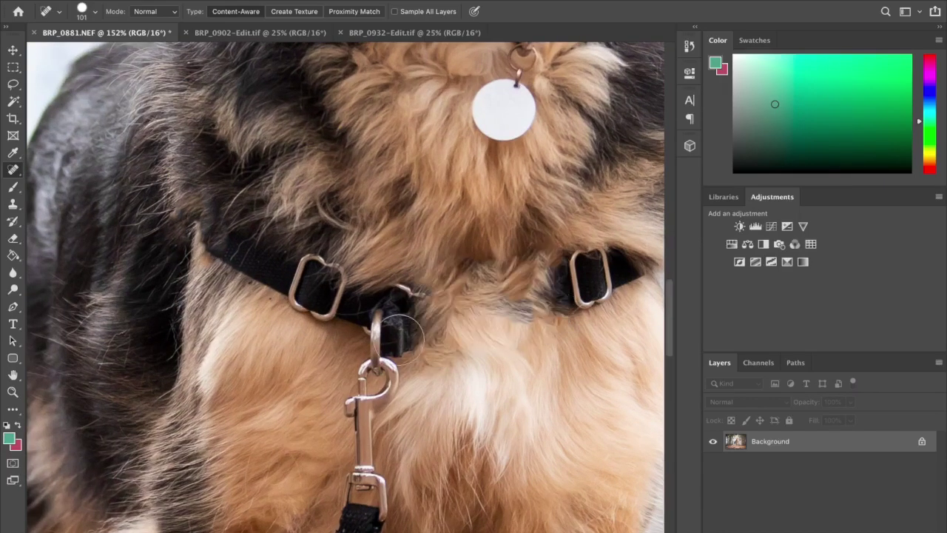
key("ctrl+z")
Step: Clone chest fur over the strap between the leash ring and the right buckle with the Clone Stamp at 156 px
left_click(12, 211)
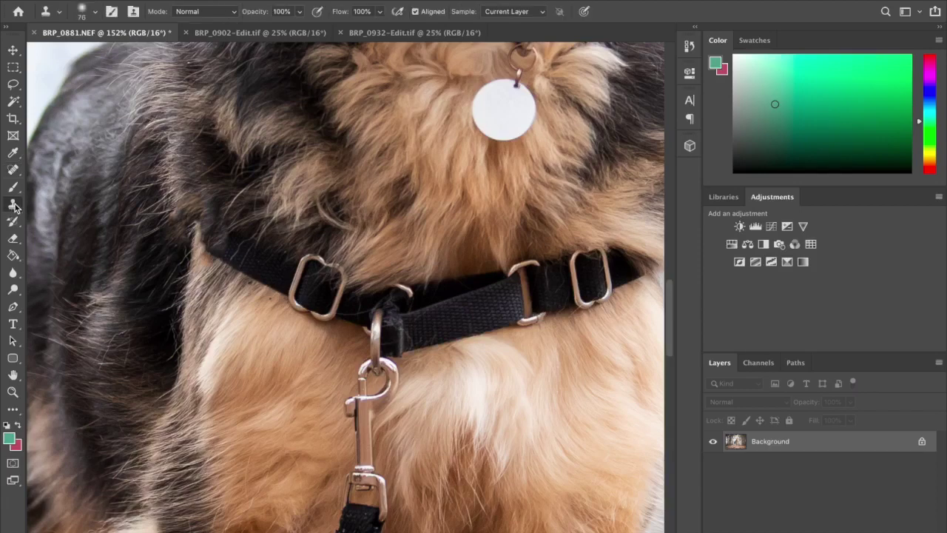
right_click(471, 217)
key("Return")
mouse_move(414, 303)
left_mouse_down()
mouse_move(492, 289)
mouse_move(515, 312)
left_mouse_up()
left_click(496, 385, "alt")
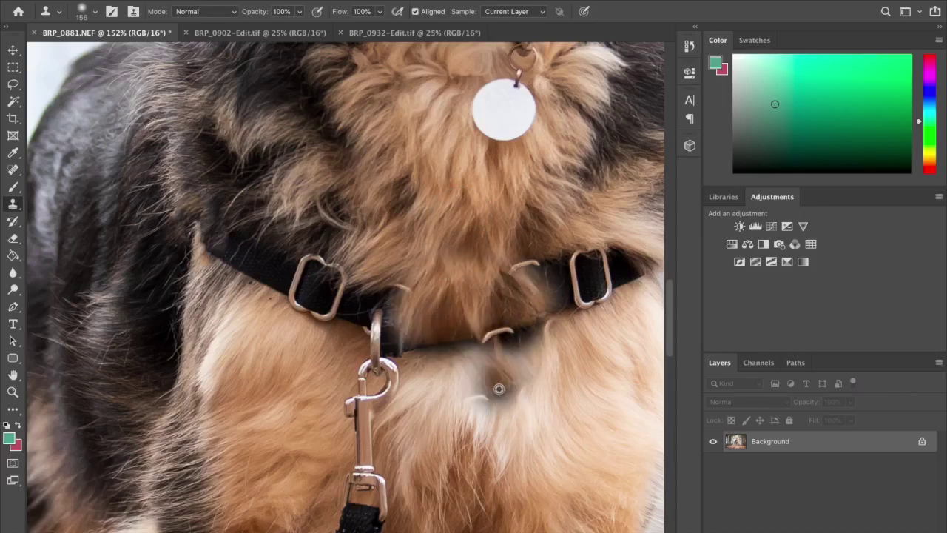
mouse_move(463, 334)
left_mouse_down()
mouse_move(432, 337)
mouse_move(514, 346)
left_mouse_up()
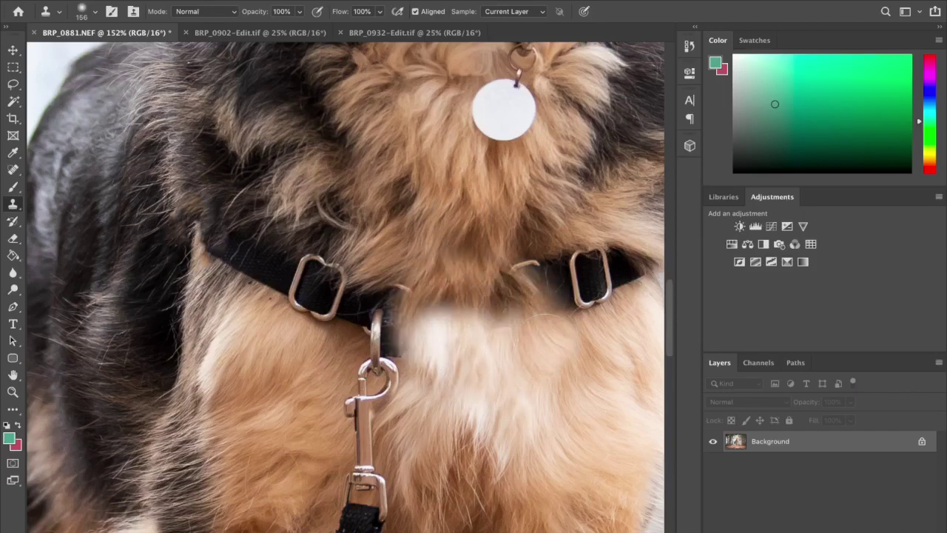
Step: Clone nearby fur over the right harness buckle and the end of its strap
left_click(612, 364, "alt")
mouse_move(565, 292)
left_mouse_down()
mouse_move(588, 265)
mouse_move(626, 292)
left_mouse_up()
left_click_drag(526, 256, 518, 294)
left_click(485, 236, "alt")
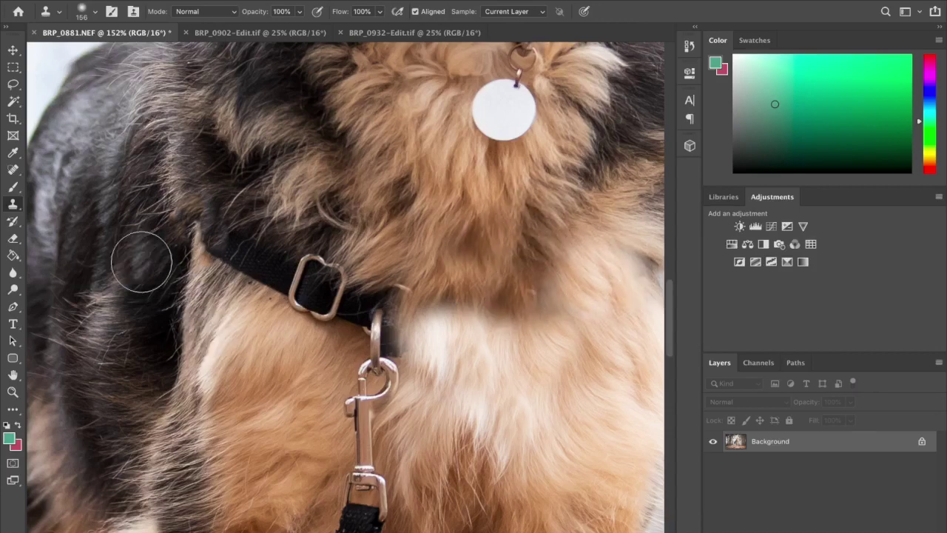
Step: Heal the pale cloned fur beside the leash ring with the Spot Healing Brush
left_click(13, 170)
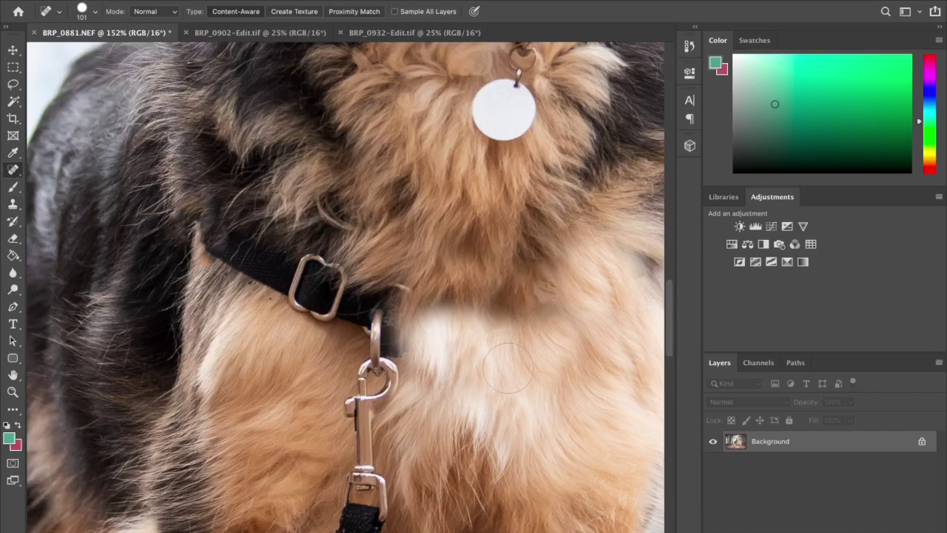
left_click_drag(461, 323, 443, 312)
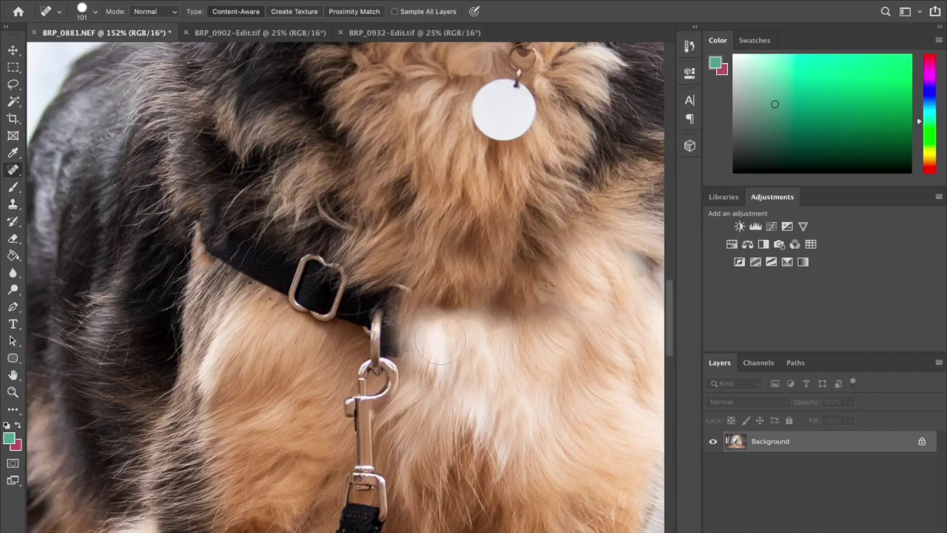
scroll(440, 340, "right", 5)
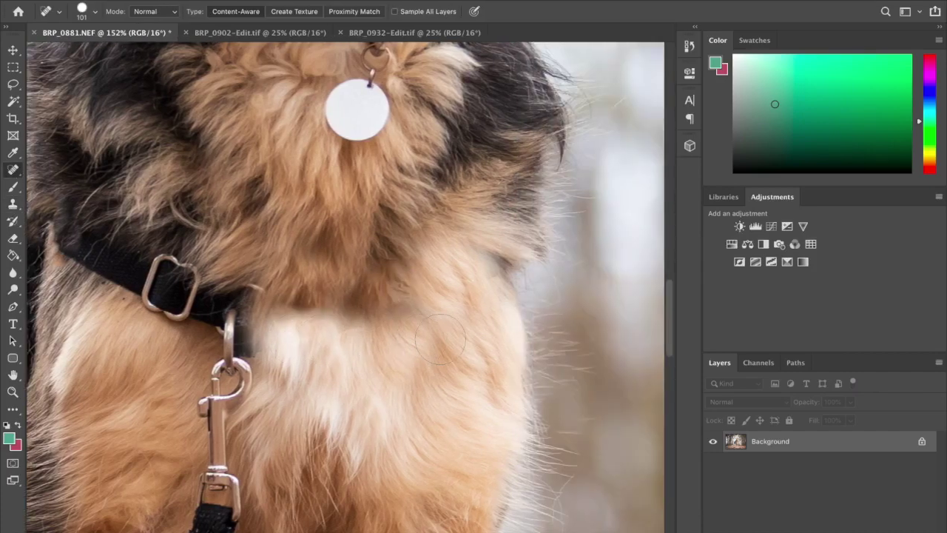
Step: Clone surrounding fur over the pale patch and blurred seam across the chest with the Clone Stamp
left_click(13, 205)
left_click(419, 370, "alt")
mouse_move(334, 351)
left_mouse_down()
mouse_move(326, 320)
mouse_move(282, 318)
mouse_move(287, 373)
mouse_move(296, 377)
left_mouse_up()
left_click(392, 278)
left_click(393, 265, "alt")
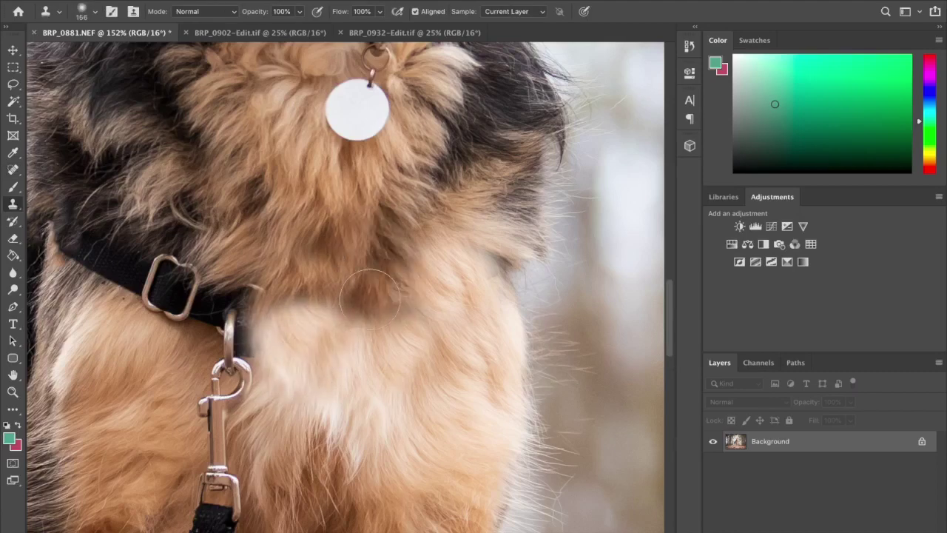
left_click(351, 318)
Step: Clone fur over the left harness buckle and the strap leading to the leash ring
scroll(299, 365, "left", 5)
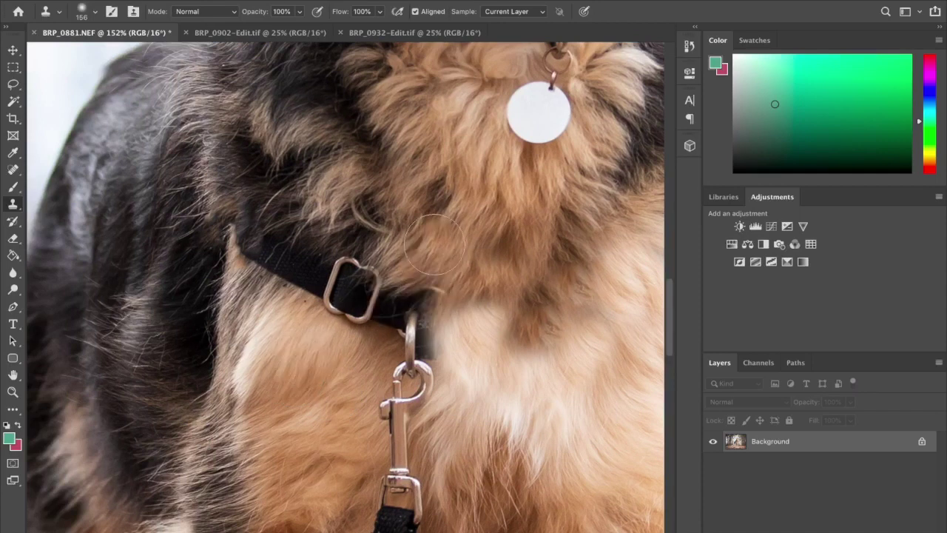
mouse_move(400, 285)
left_mouse_down()
mouse_move(349, 274)
mouse_move(364, 317)
mouse_move(410, 307)
mouse_move(426, 326)
mouse_move(322, 315)
left_mouse_up()
key("super+z")
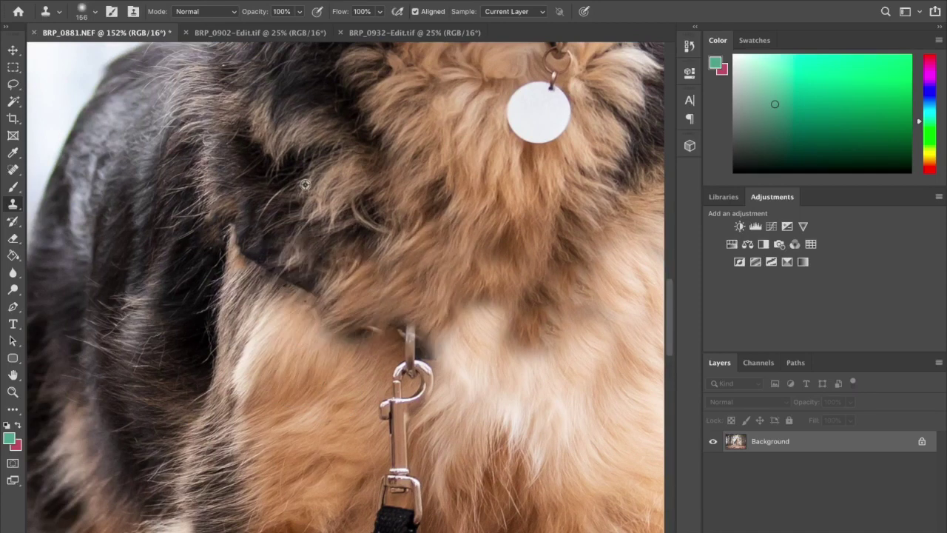
Step: Clone dark fur over the remaining strap along the dog's shoulder
left_click(291, 190, "alt")
mouse_move(247, 238)
left_mouse_down()
mouse_move(277, 247)
mouse_move(309, 266)
mouse_move(291, 268)
mouse_move(298, 275)
mouse_move(304, 235)
mouse_move(330, 230)
mouse_move(273, 192)
mouse_move(315, 176)
mouse_move(328, 200)
mouse_move(327, 262)
left_mouse_up()
left_click(243, 184, "alt")
left_click(262, 191, "alt")
Step: Clone chest fur over the leash ring and the upper part of the metal clip, blending the fur around it
scroll(388, 283, "down", 3)
left_click(306, 290, "alt")
left_click(309, 267, "alt")
scroll(309, 314, "down", 3)
scroll(310, 313, "right", 3)
left_click(418, 267, "alt")
left_click(333, 125, "alt")
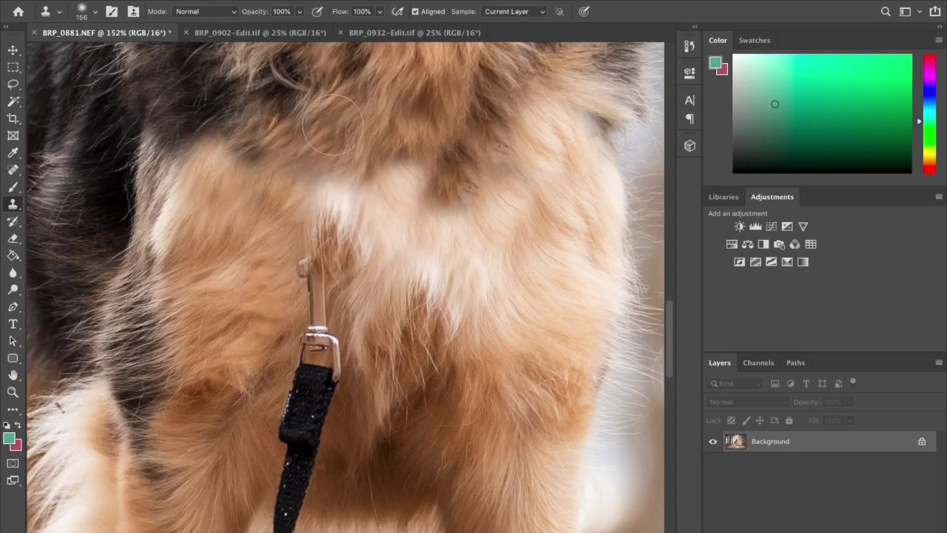
mouse_move(336, 198)
left_mouse_down()
mouse_move(326, 211)
mouse_move(335, 233)
left_mouse_up()
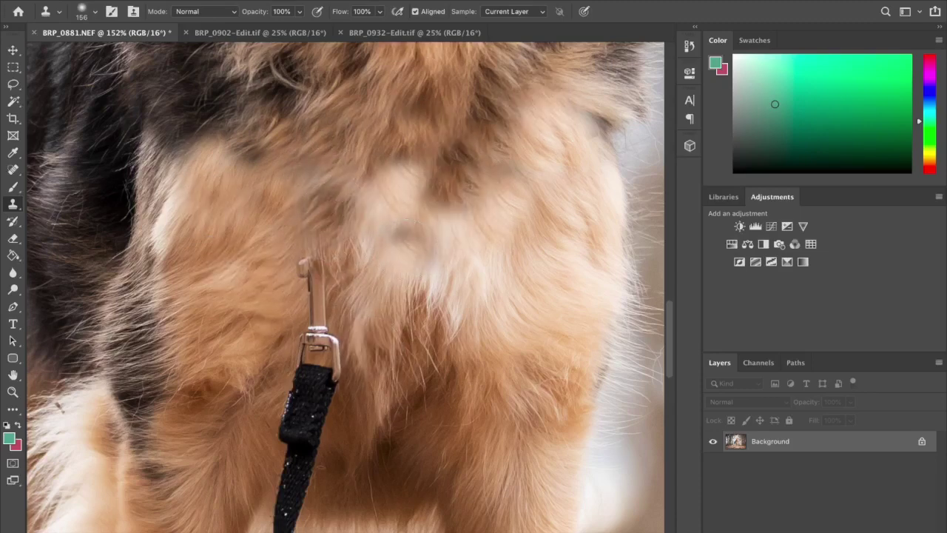
Step: Heal away the rest of the metal leash clip with the Spot Healing Brush
left_click(12, 169)
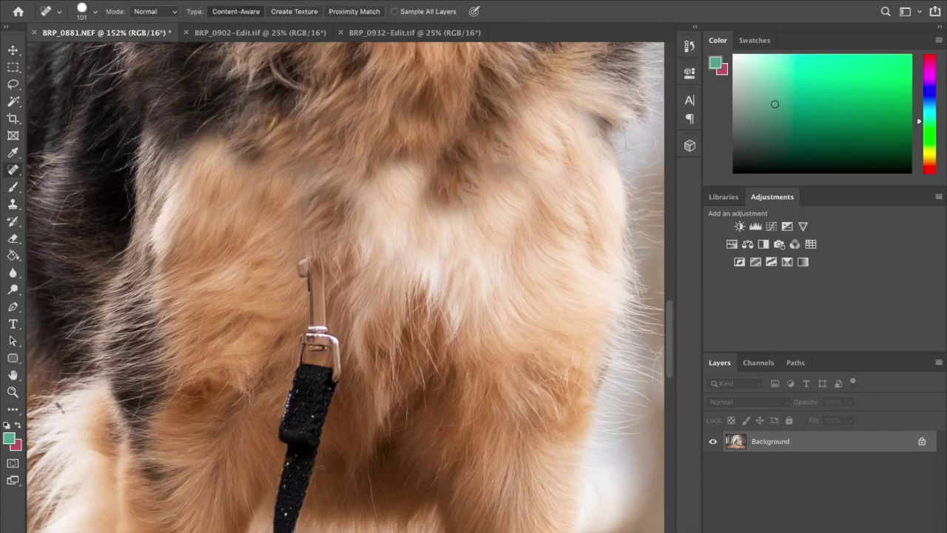
mouse_move(307, 255)
left_mouse_down()
mouse_move(326, 358)
mouse_move(297, 398)
left_mouse_up()
scroll(330, 349, "down", 3)
left_click(314, 190)
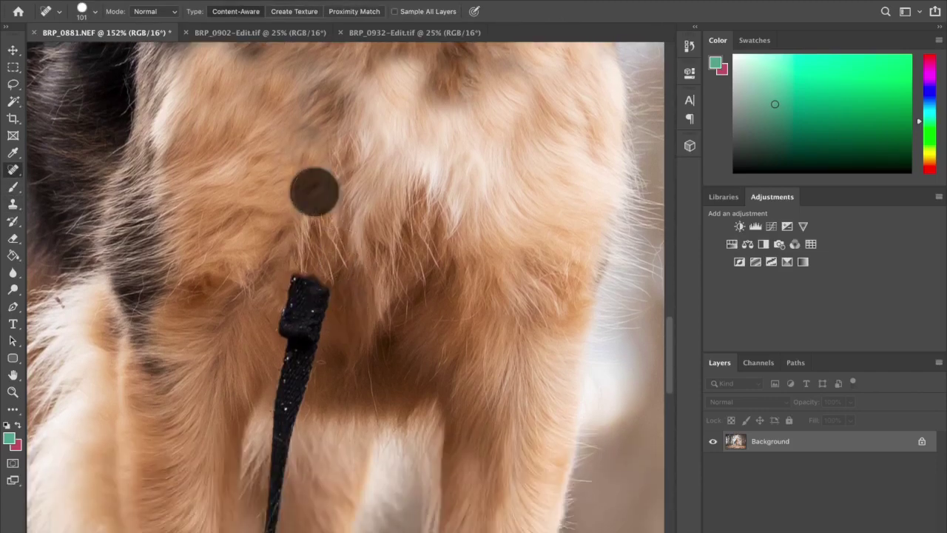
Step: Heal away the stitched leash loop and the leash section down to the dog's belly edge
scroll(296, 332, "down", 2)
mouse_move(299, 235)
left_mouse_down()
mouse_move(315, 287)
mouse_move(313, 258)
mouse_move(334, 275)
mouse_move(308, 323)
left_mouse_up()
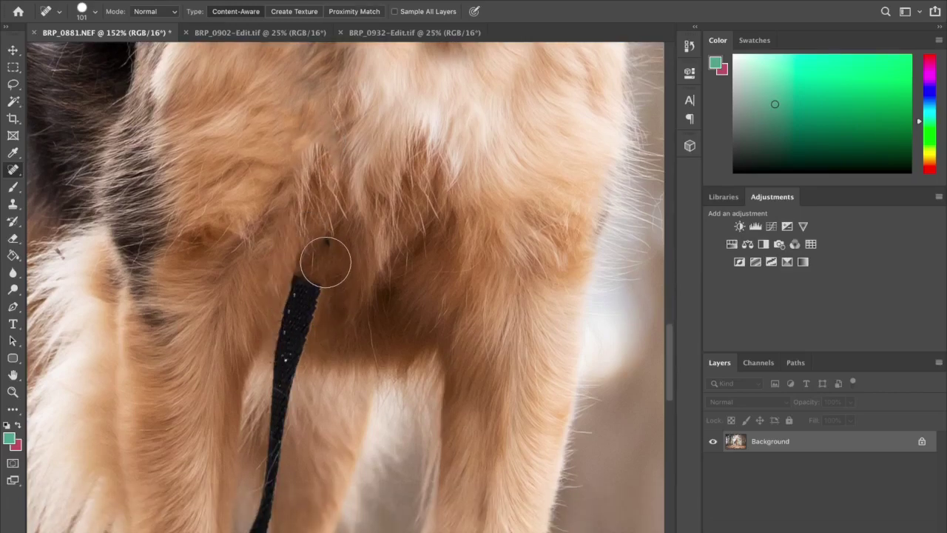
left_click(319, 255)
left_click_drag(303, 281, 295, 335)
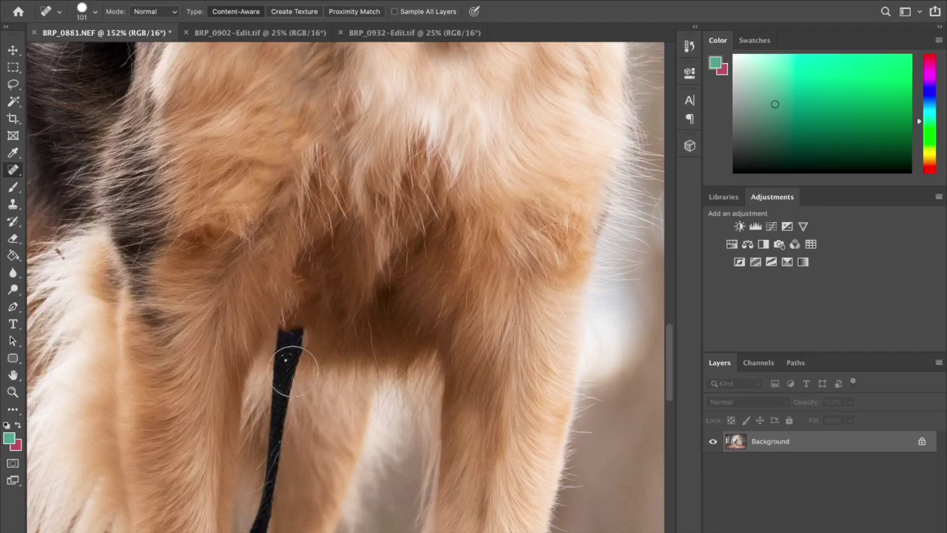
left_click(288, 334)
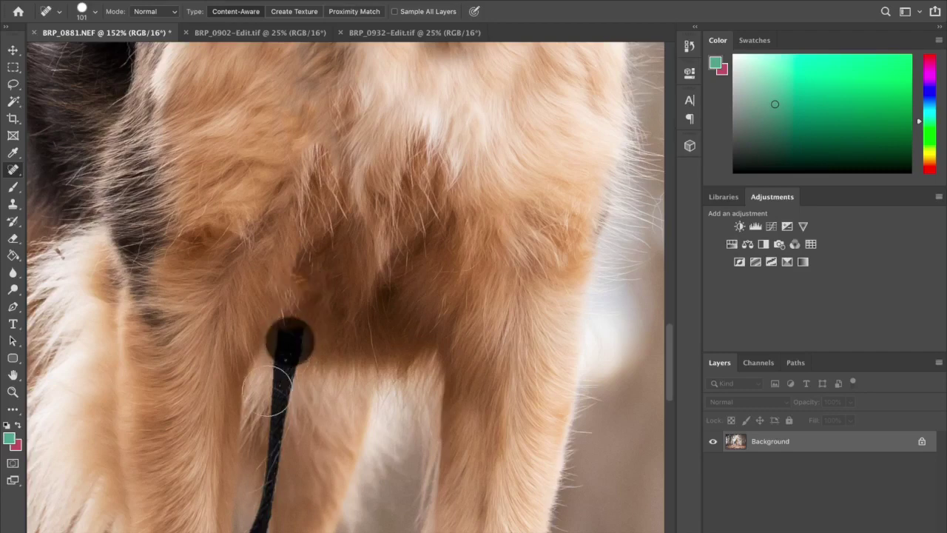
Step: Clone leg fur over the leash just below the belly, between the front legs, with the Clone Stamp
left_click(13, 205)
left_click(341, 355, "alt")
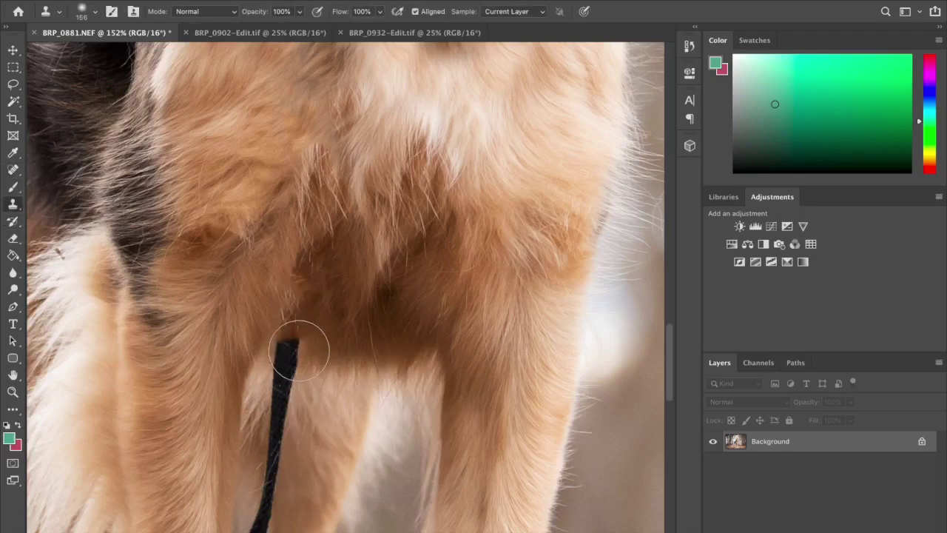
mouse_move(298, 351)
left_mouse_down()
mouse_move(289, 338)
mouse_move(296, 348)
left_mouse_up()
scroll(247, 463, "down", 2)
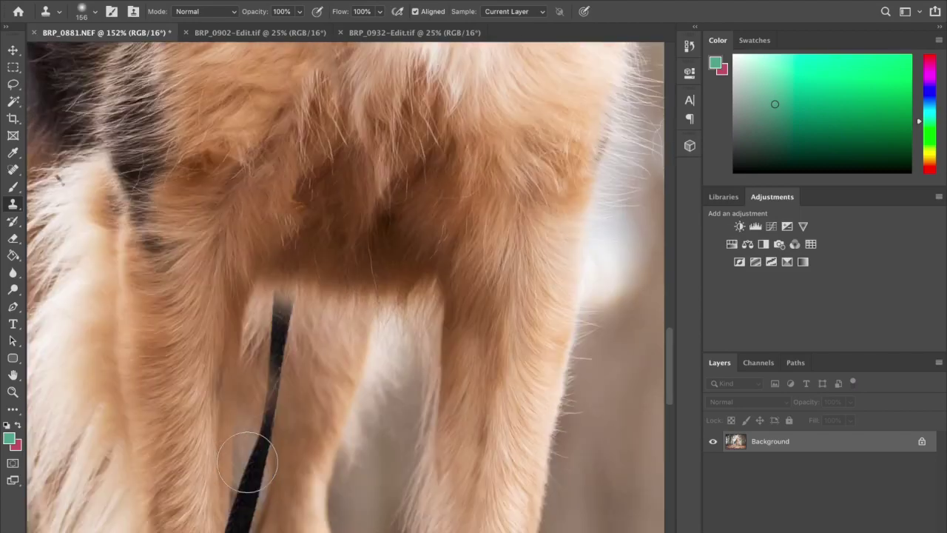
scroll(247, 463, "down", 2)
left_click(333, 253, "alt")
mouse_move(276, 219)
left_mouse_down()
mouse_move(278, 210)
mouse_move(279, 284)
left_mouse_up()
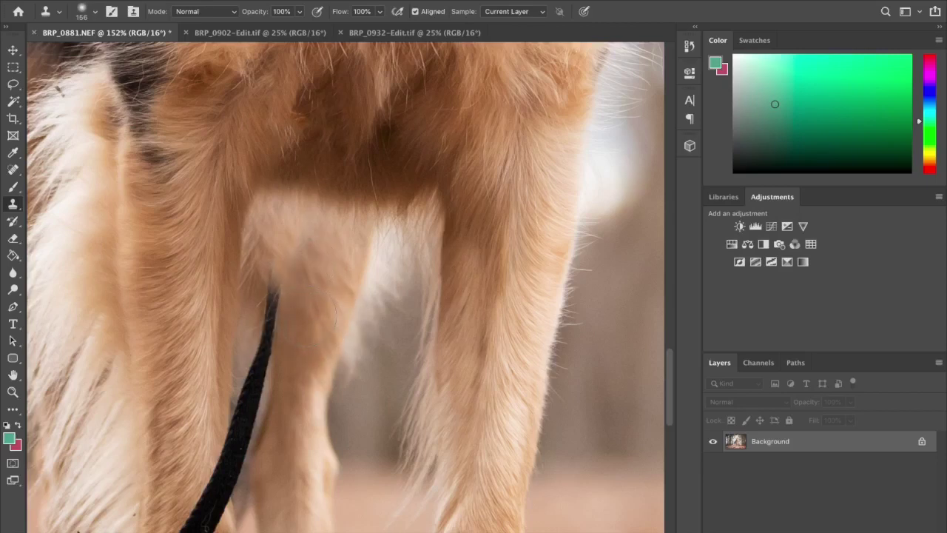
Step: Clone fur over the upper end of the leash between the legs using a 75 px Clone Stamp brush
right_click(305, 316)
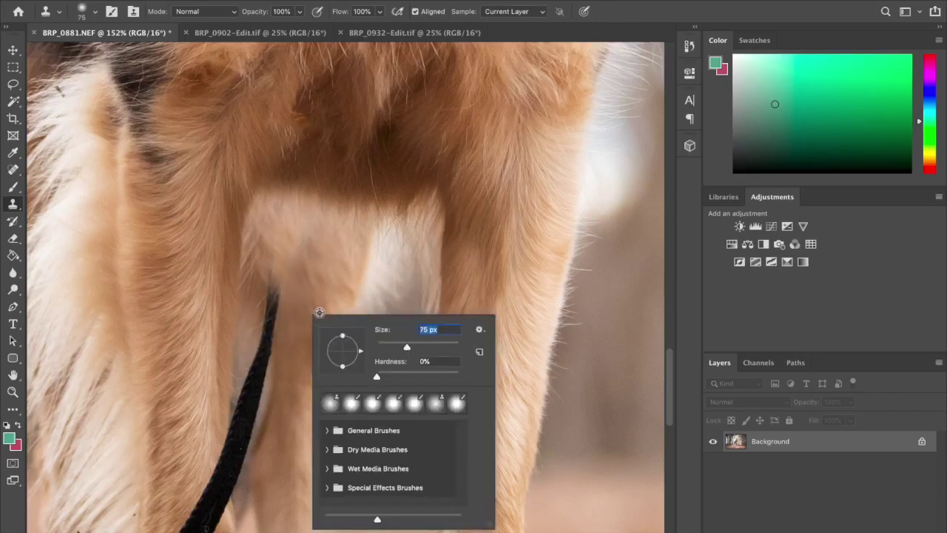
left_click(319, 313, "alt")
mouse_move(275, 291)
left_mouse_down()
mouse_move(273, 273)
mouse_move(274, 322)
left_mouse_up()
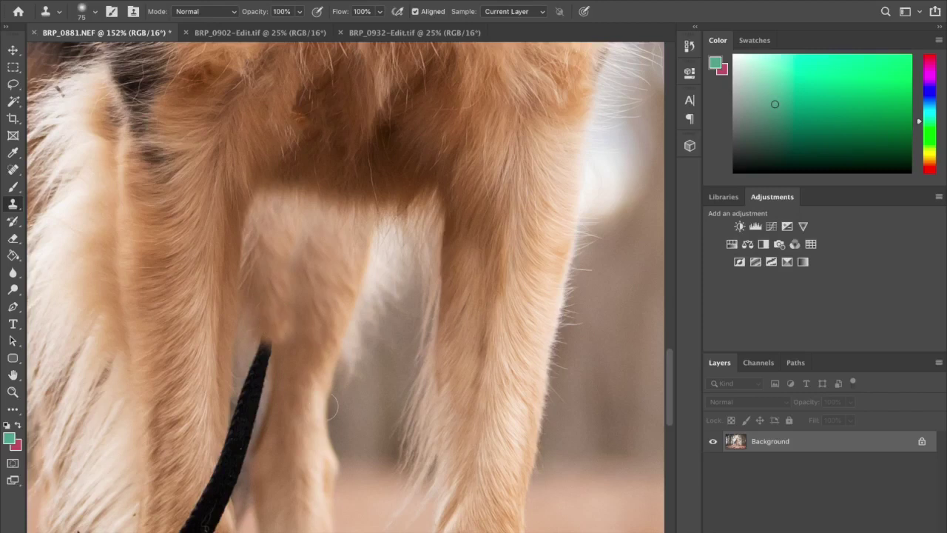
scroll(331, 406, "down", 2)
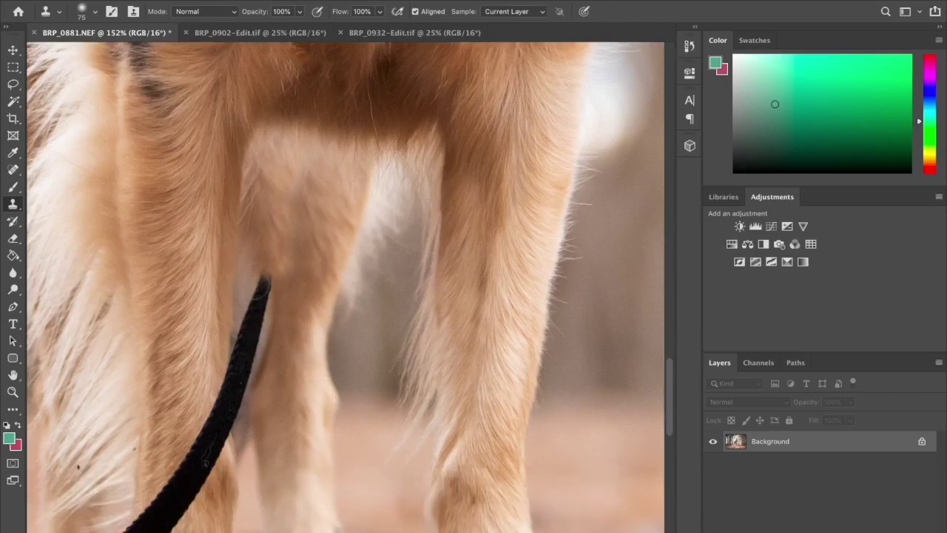
left_click_drag(259, 284, 258, 299)
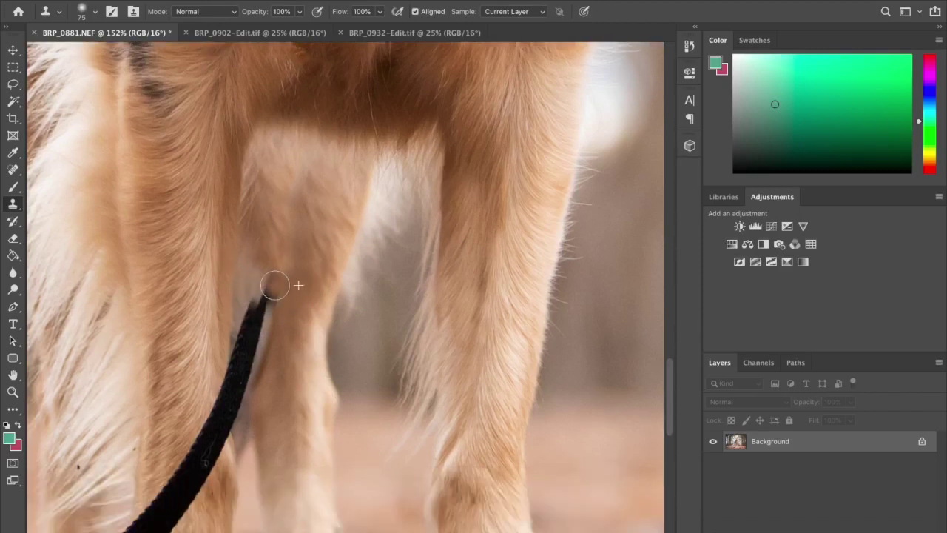
Step: Heal the exposed top end of the leash between the legs with a 66 px Spot Healing Brush
left_click(16, 170)
left_click(266, 308)
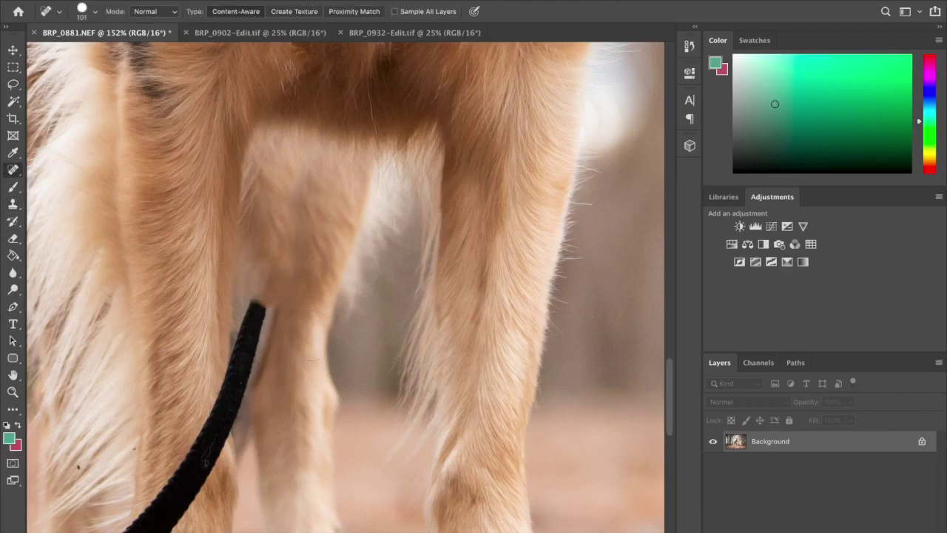
scroll(323, 226, "up", 4)
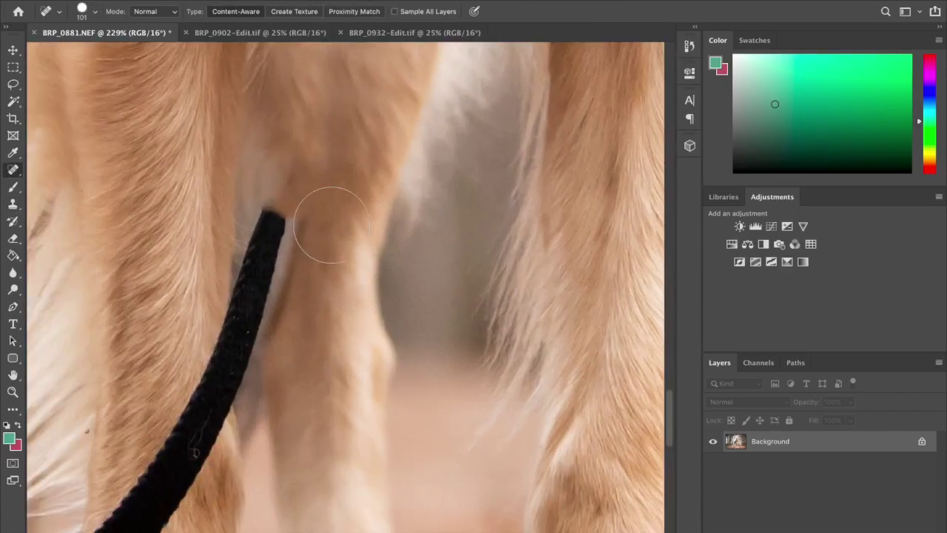
right_click(329, 226)
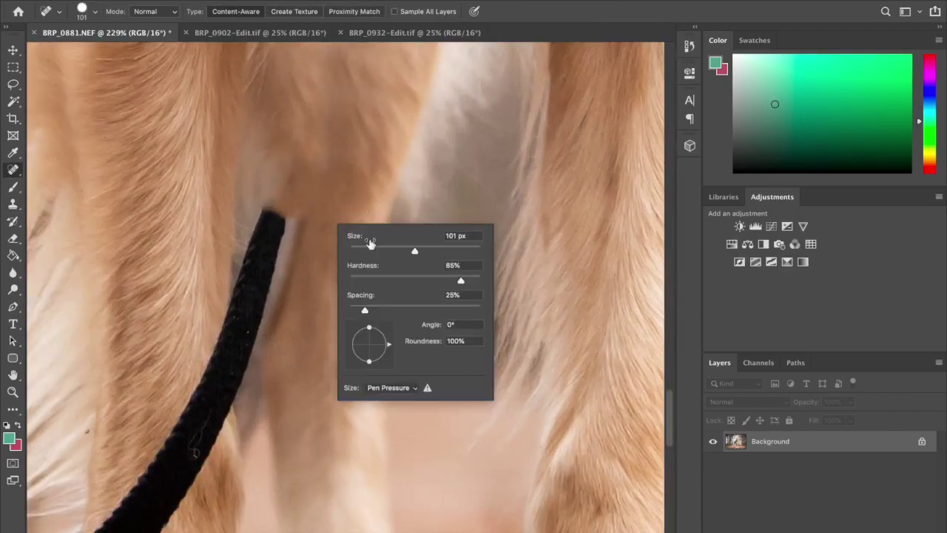
left_click_drag(266, 219, 264, 286)
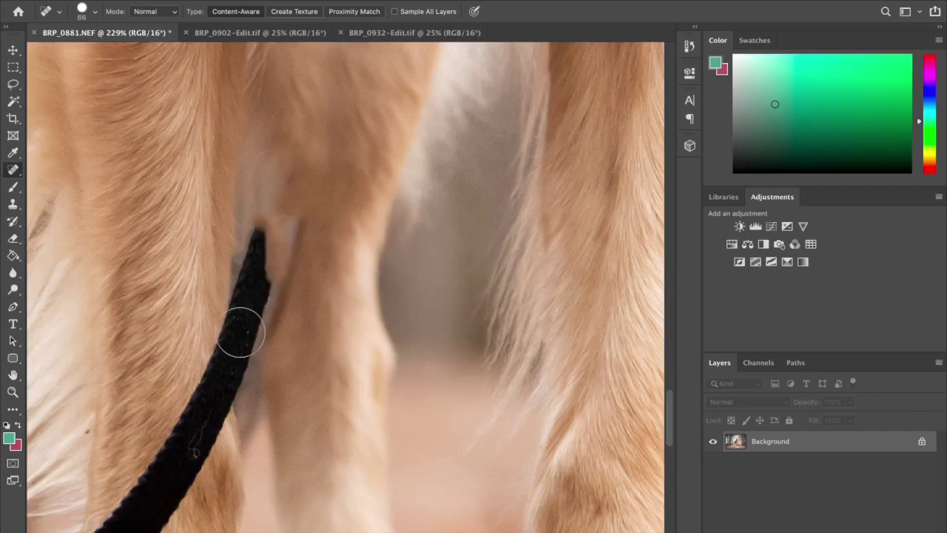
Step: Clone the soft fur just above the leash down over its upper section in the gap between the legs
left_click(13, 205)
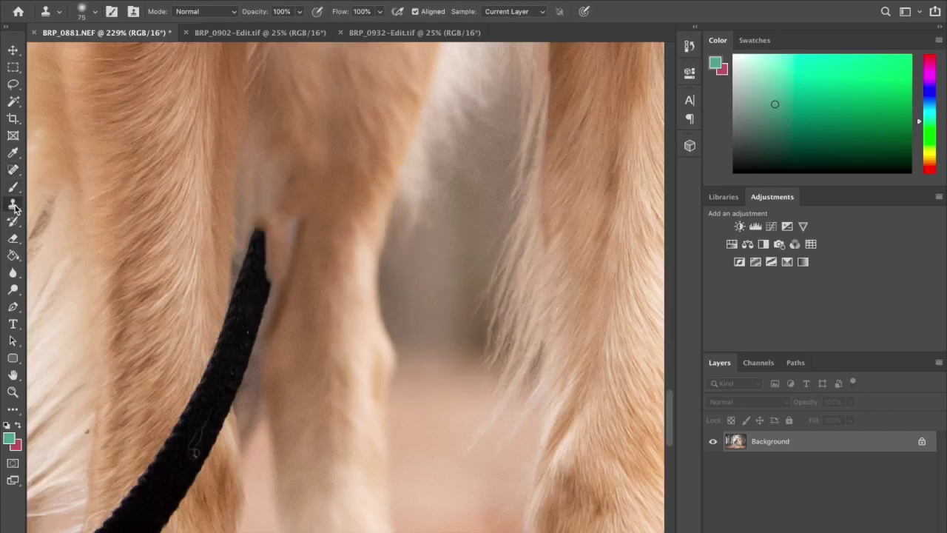
left_click(248, 178, "alt")
left_click_drag(253, 225, 252, 289)
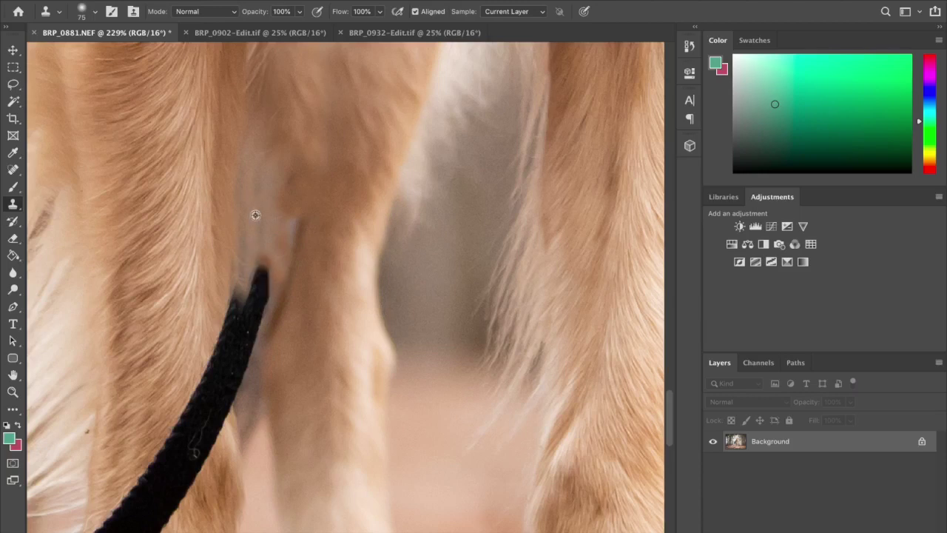
mouse_move(261, 241)
left_mouse_down()
mouse_move(257, 297)
mouse_move(246, 292)
left_mouse_up()
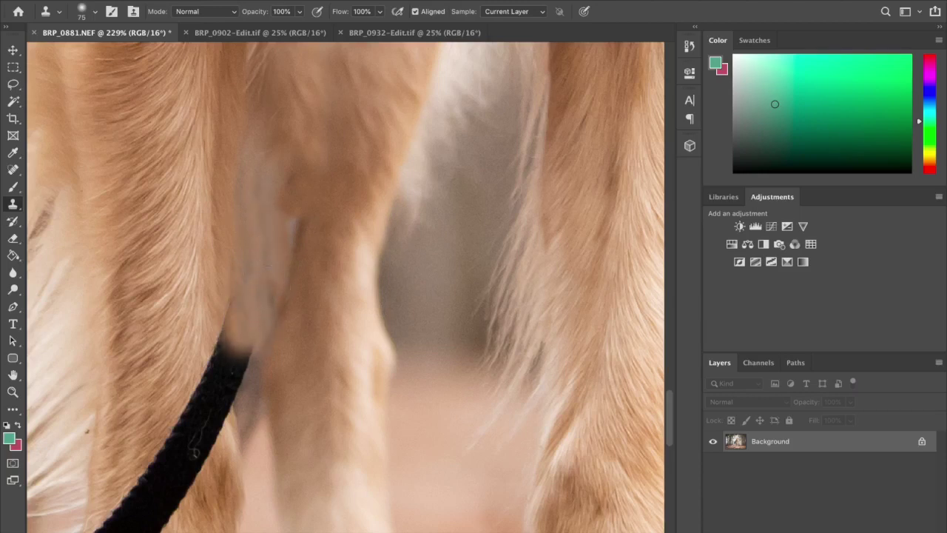
left_click(273, 299)
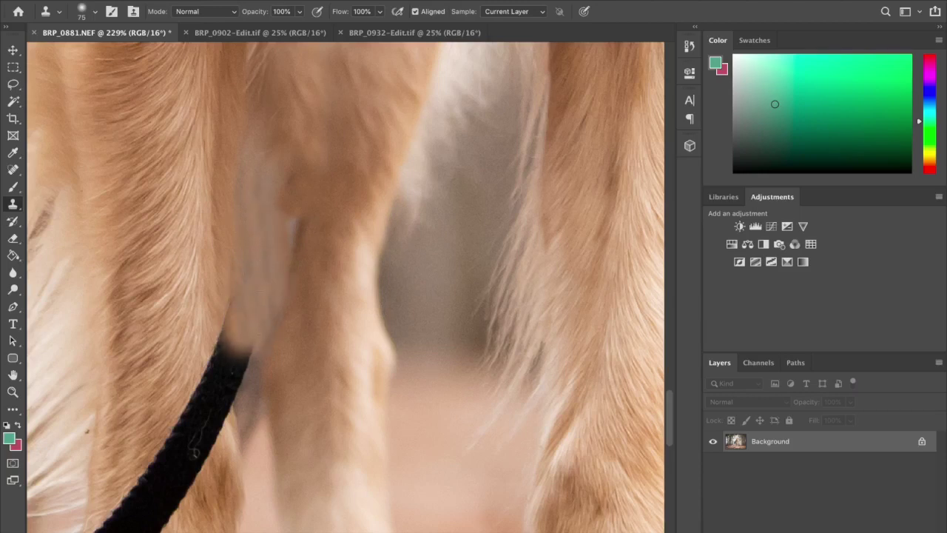
Step: Clone the blurred fur further down the gap over the leash, undoing the stroke that does not blend
left_click(258, 230, "alt")
mouse_move(284, 201)
left_mouse_down()
mouse_move(294, 230)
mouse_move(269, 164)
mouse_move(320, 113)
left_mouse_up()
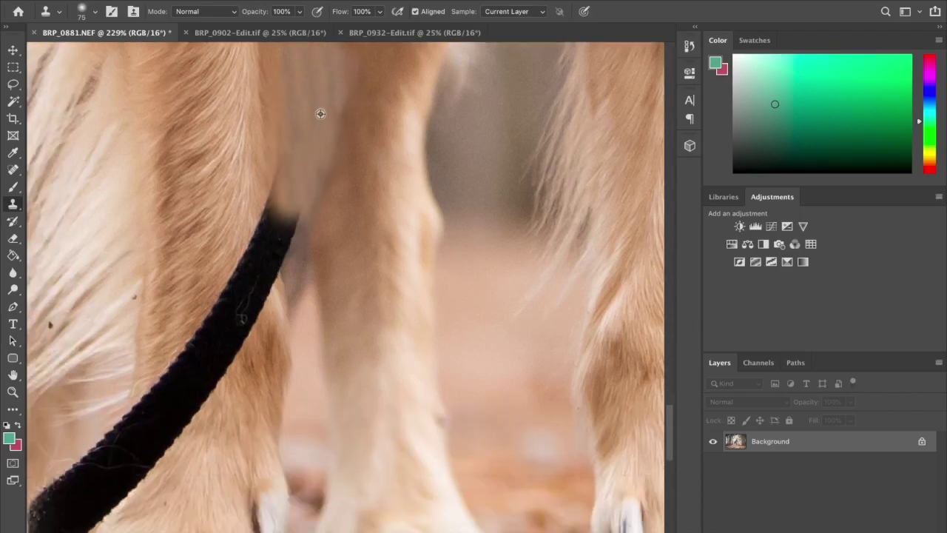
left_click_drag(281, 212, 275, 236)
key("super+z")
mouse_move(317, 119)
left_mouse_down()
mouse_move(260, 313)
mouse_move(297, 309)
mouse_move(285, 245)
left_mouse_up()
Step: Clone front leg fur over the leash where it crosses the leg's inner edge
left_click(240, 126, "alt")
mouse_move(259, 187)
left_mouse_down()
mouse_move(252, 289)
mouse_move(262, 284)
mouse_move(252, 319)
left_mouse_up()
left_click(237, 179, "alt")
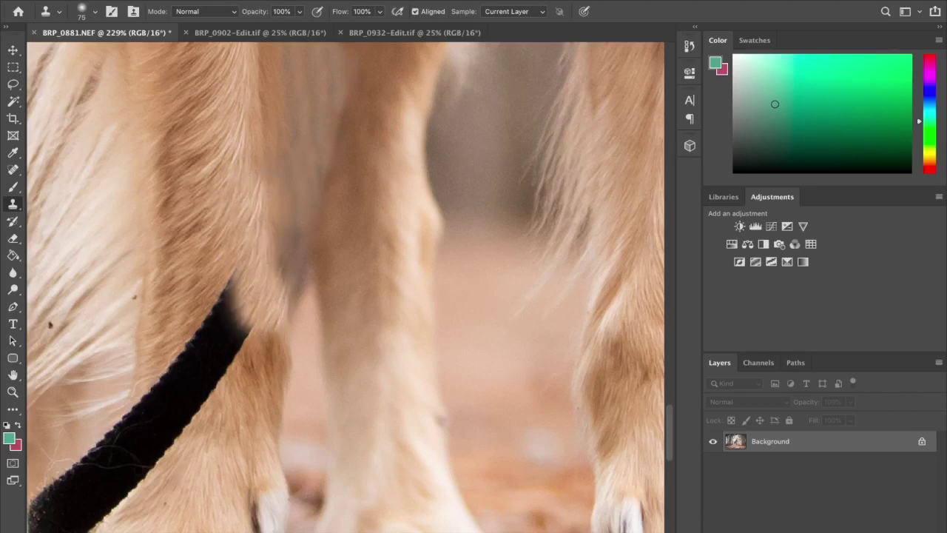
left_click(302, 185, "alt")
scroll(278, 275, "down", 3)
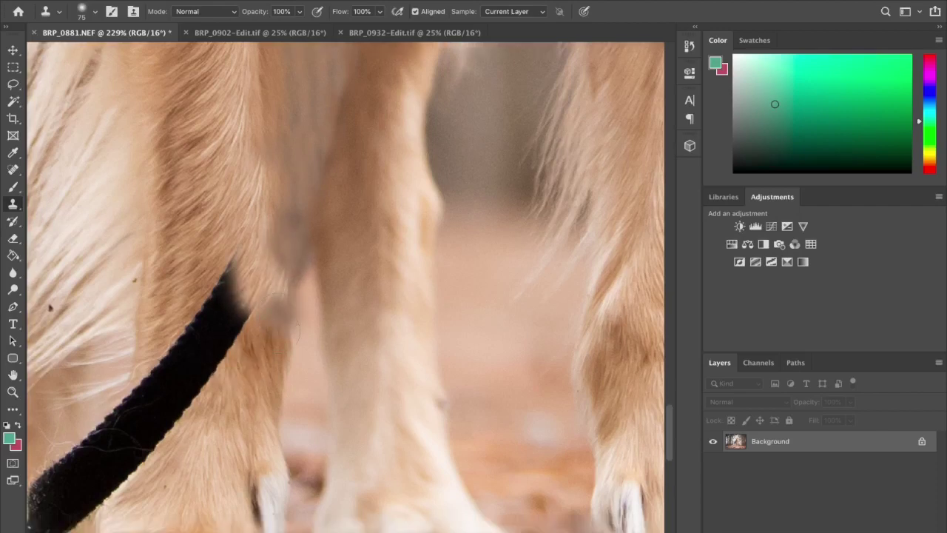
Step: Heal away the upper part of the leash crossing the lower front leg with the Spot Healing Brush
scroll(222, 311, "left", 2)
left_click(11, 172)
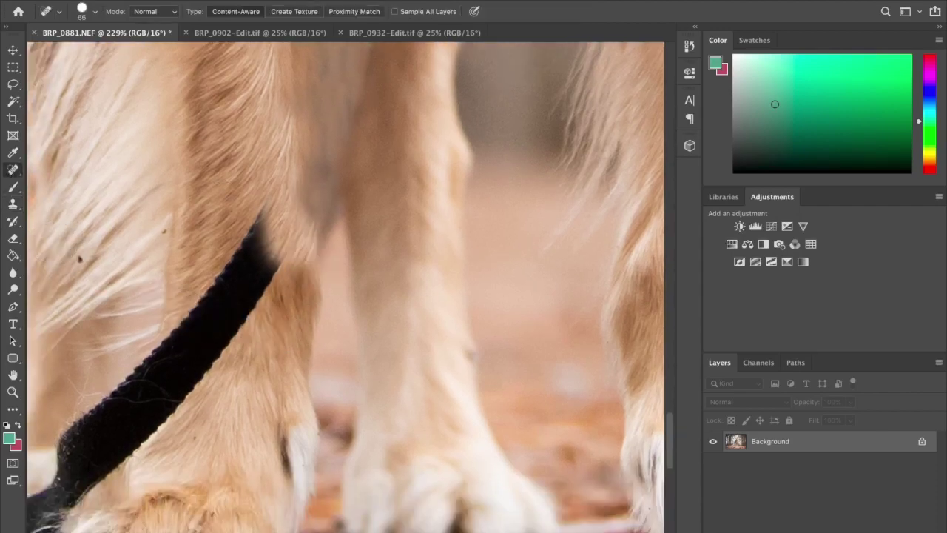
mouse_move(253, 211)
left_mouse_down()
mouse_move(259, 283)
mouse_move(241, 262)
mouse_move(221, 357)
left_mouse_up()
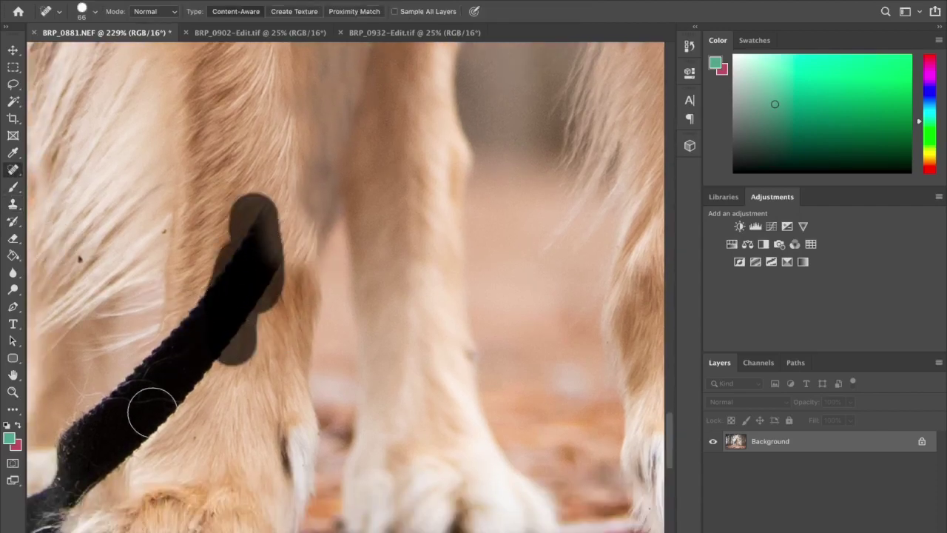
scroll(222, 332, "down", 3)
scroll(222, 333, "left", 2)
mouse_move(329, 174)
left_mouse_down()
mouse_move(273, 243)
mouse_move(288, 267)
mouse_move(334, 205)
left_mouse_up()
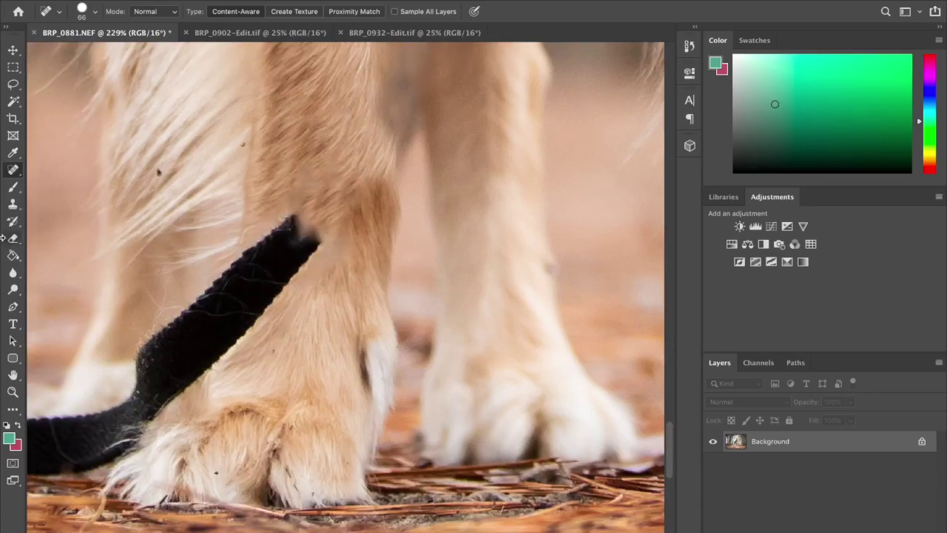
Step: Clone front leg fur over the leash end left on the lower leg with the Clone Stamp
left_click(13, 205)
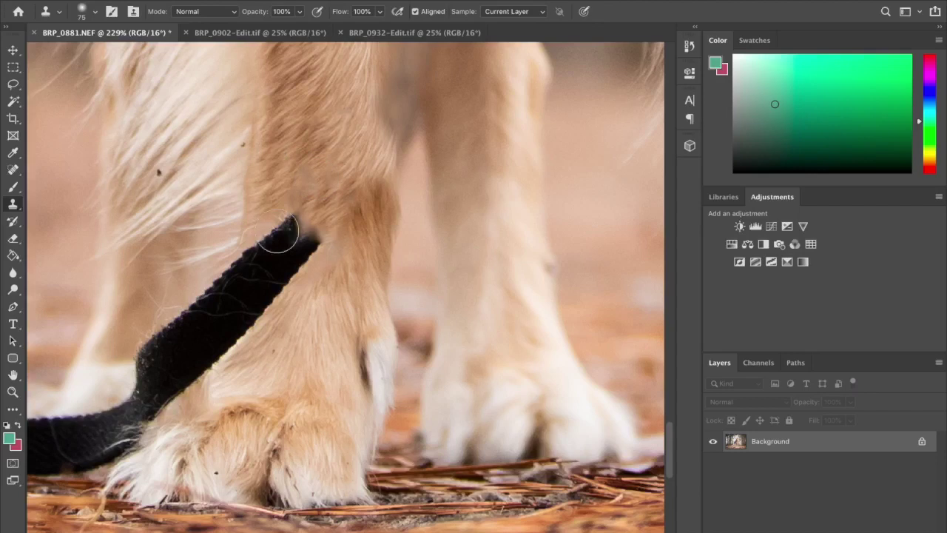
mouse_move(278, 232)
left_mouse_down()
mouse_move(269, 253)
mouse_move(295, 264)
left_mouse_up()
left_click(312, 223, "alt")
left_click_drag(337, 194, 334, 221)
left_click(324, 253, "alt")
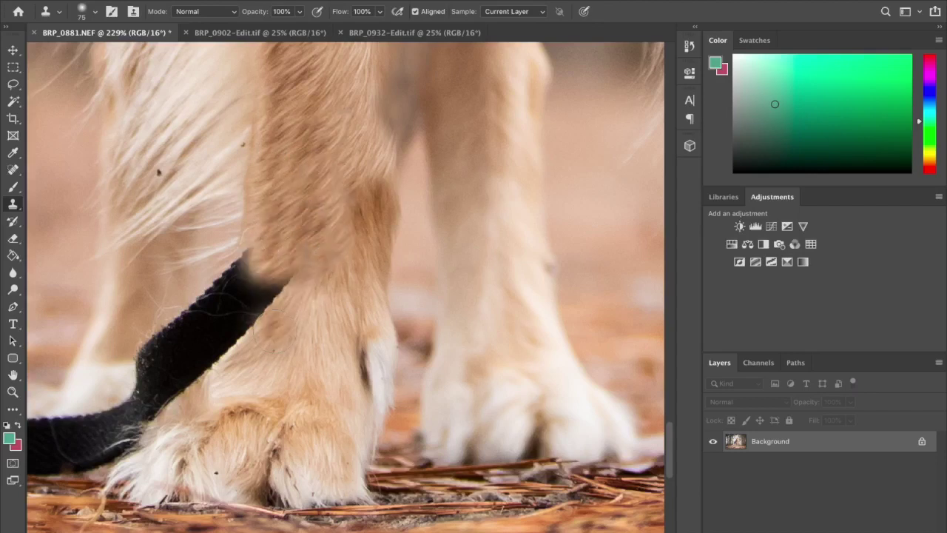
Step: Rebuild the front leg's outer edge by cloning fur over the leash down toward the paw
scroll(313, 220, "down", 5)
scroll(313, 220, "left", 4)
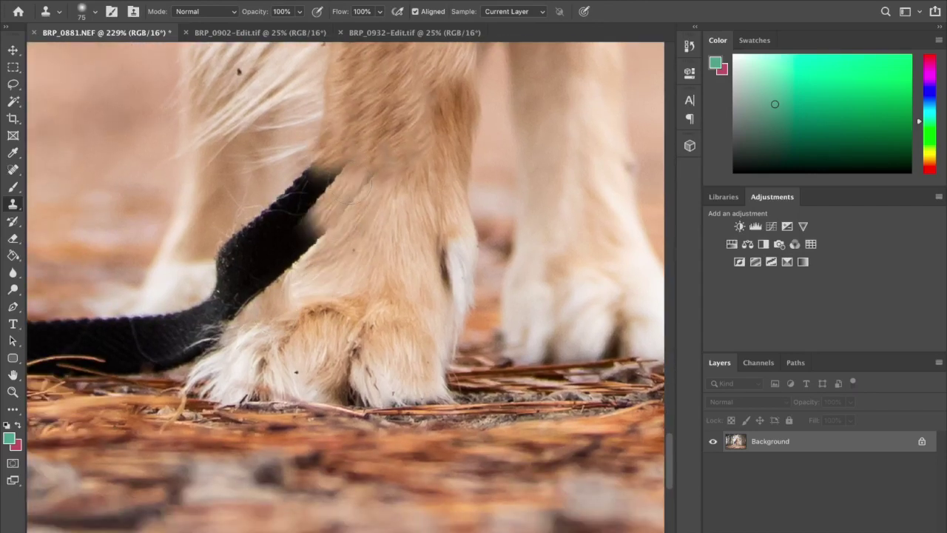
scroll(355, 178, "up", 5)
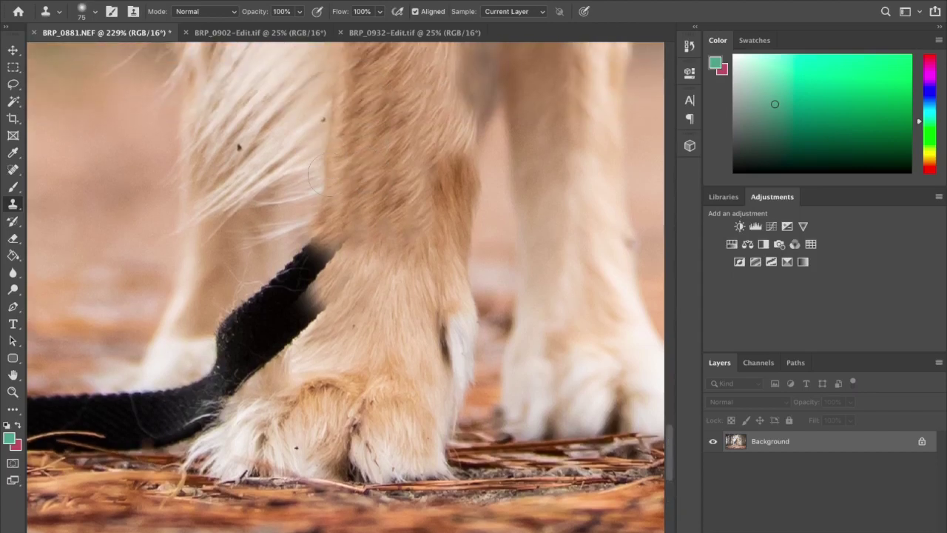
mouse_move(318, 174)
left_mouse_down()
mouse_move(322, 237)
mouse_move(299, 281)
mouse_move(304, 314)
mouse_move(320, 322)
mouse_move(314, 333)
left_mouse_up()
left_click(379, 317, "alt")
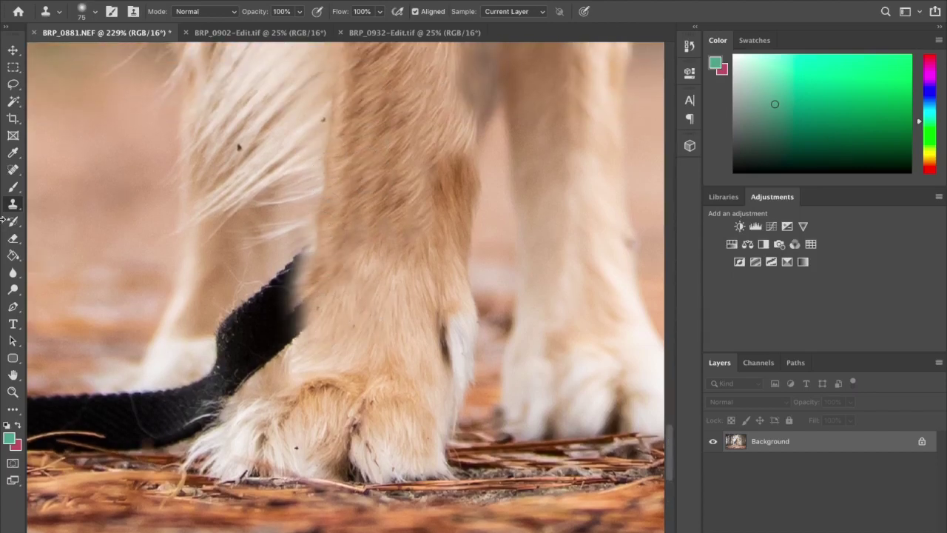
Step: Heal away the leash section between the front leg and the blurred paw behind it with the Spot Healing Brush
left_click(14, 170)
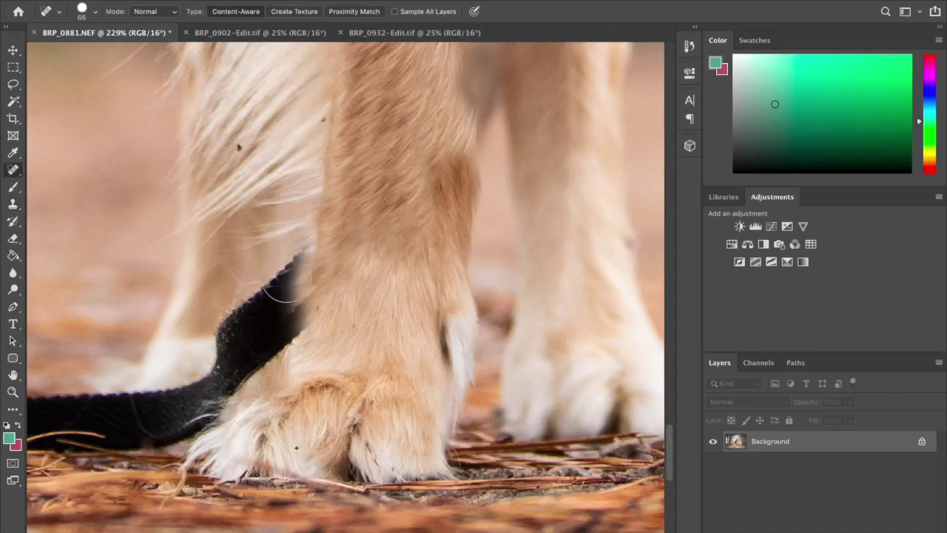
mouse_move(287, 280)
left_mouse_down()
mouse_move(229, 328)
mouse_move(229, 361)
left_mouse_up()
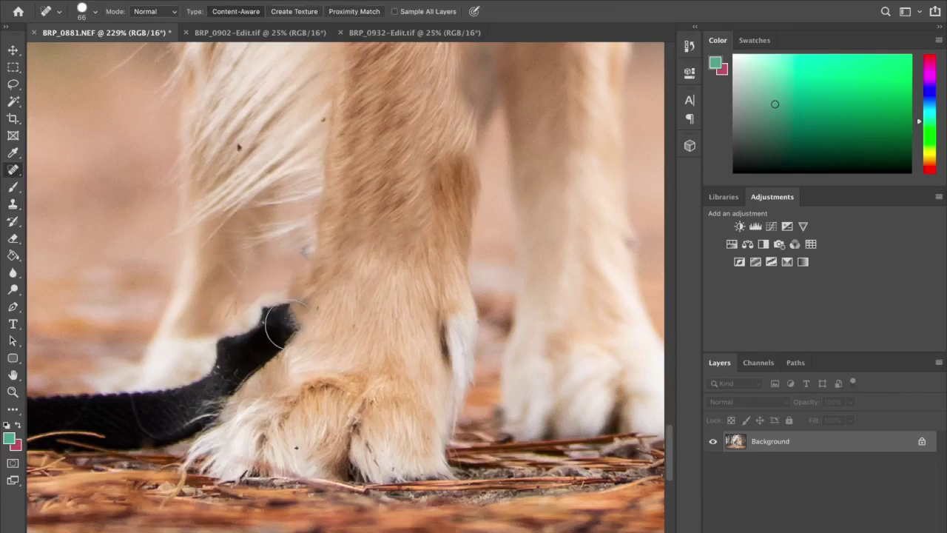
left_click(274, 318)
left_click(300, 238)
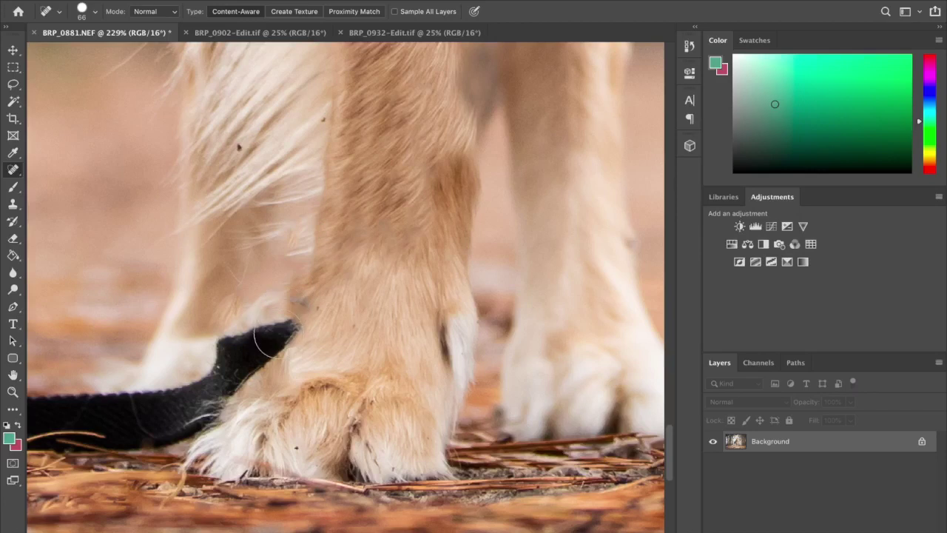
mouse_move(275, 338)
left_mouse_down()
mouse_move(219, 363)
mouse_move(181, 411)
left_mouse_up()
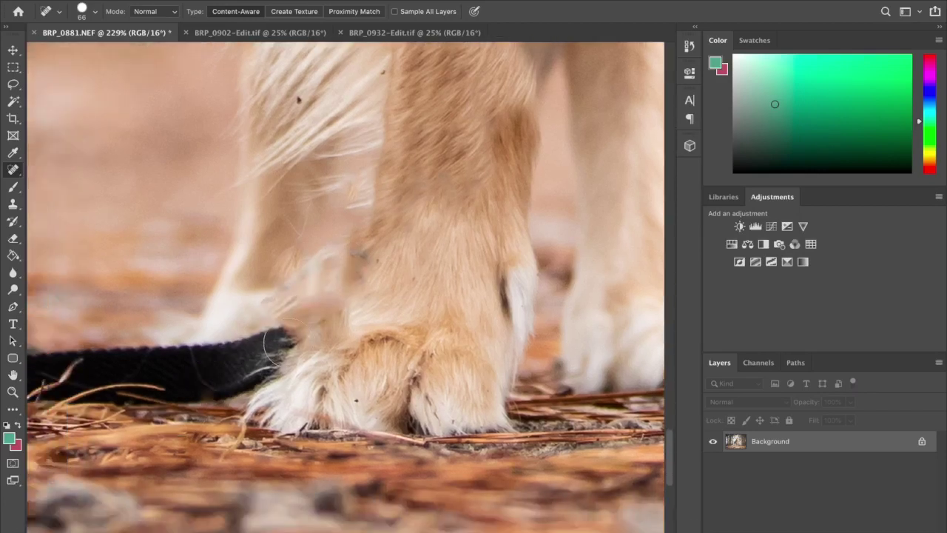
Step: Heal away the leash end beside the front paw where it meets the pine needles
mouse_move(285, 346)
left_mouse_down()
mouse_move(253, 369)
mouse_move(209, 372)
mouse_move(263, 347)
left_mouse_up()
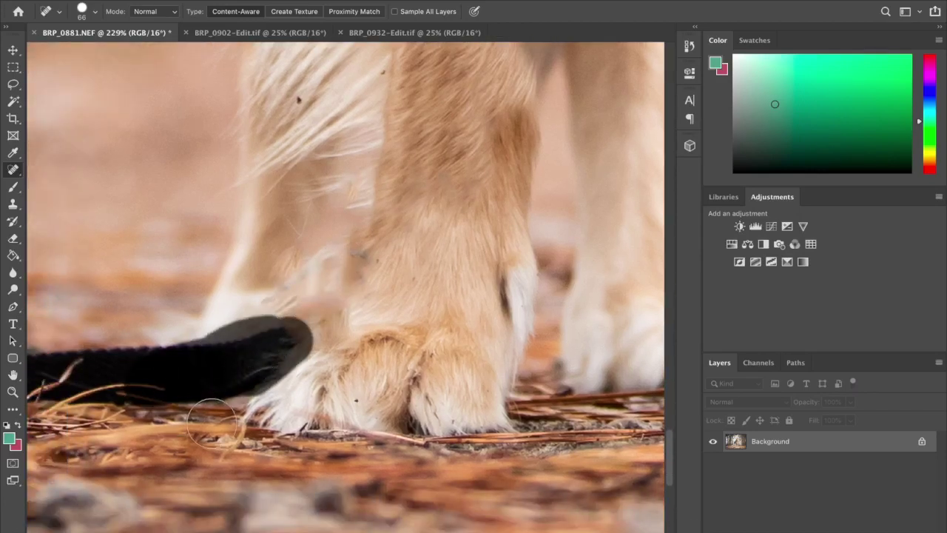
left_click(256, 338)
left_click(274, 337)
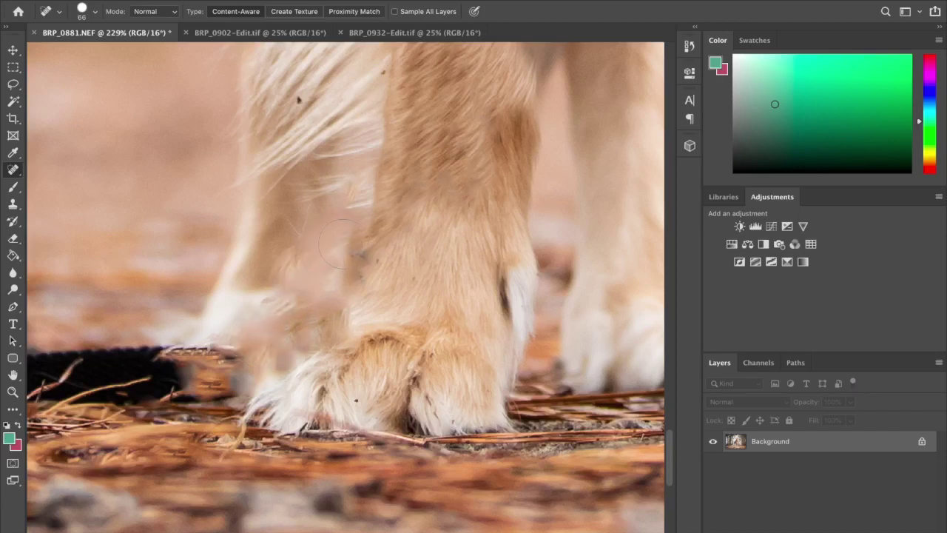
Step: Smooth the patchy gap beside the lower front leg with Spot Healing Brush and Clone Stamp strokes
left_click_drag(336, 242, 325, 329)
left_click(334, 252)
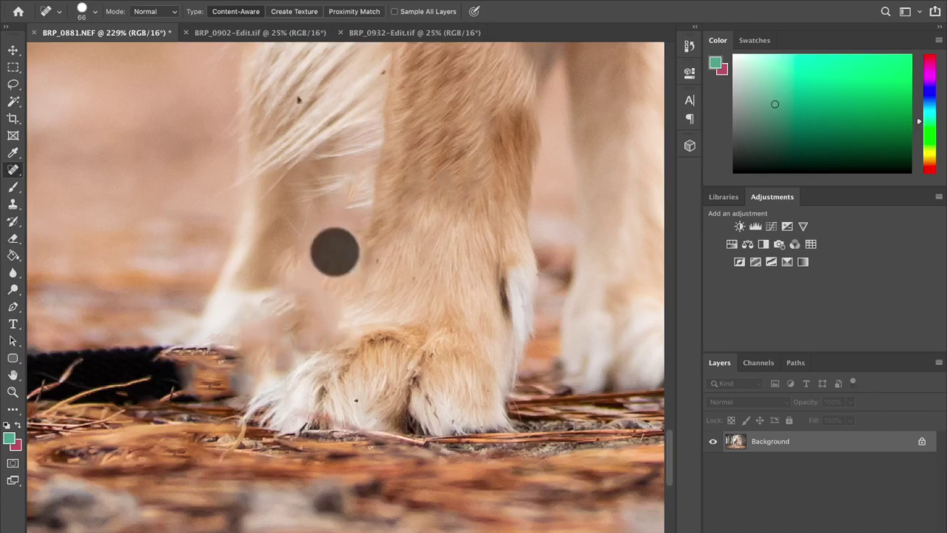
key("s")
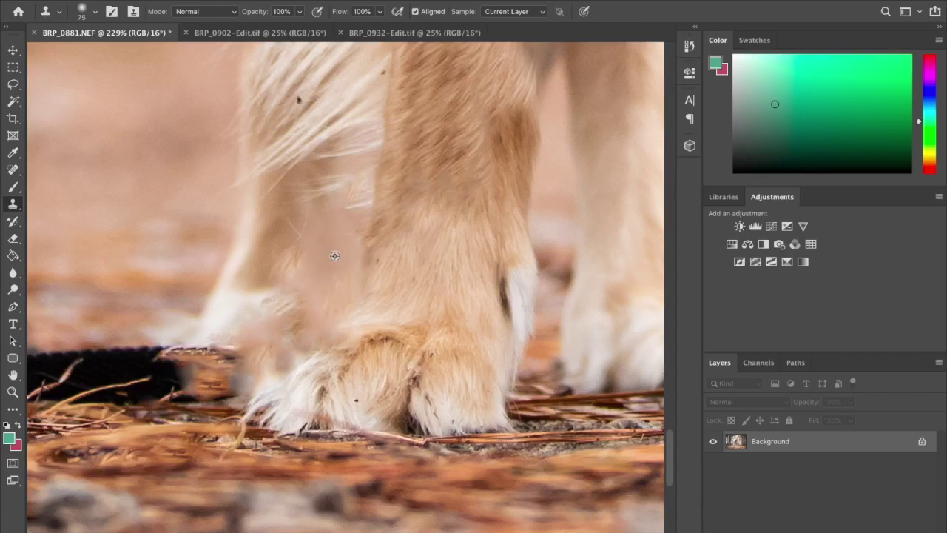
left_click_drag(334, 286, 336, 297)
Step: Lasso the outer toes of the blurred paw between the front legs and copy them to a new layer
scroll(334, 318, "right", 5)
scroll(335, 318, "down", 2)
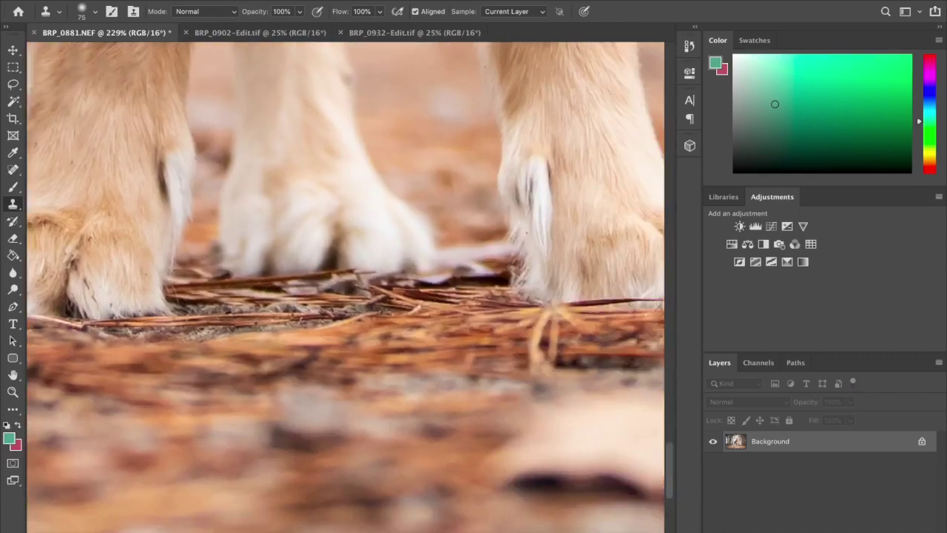
scroll(334, 318, "up", 1)
scroll(334, 318, "left", 4)
scroll(332, 318, "down", 2)
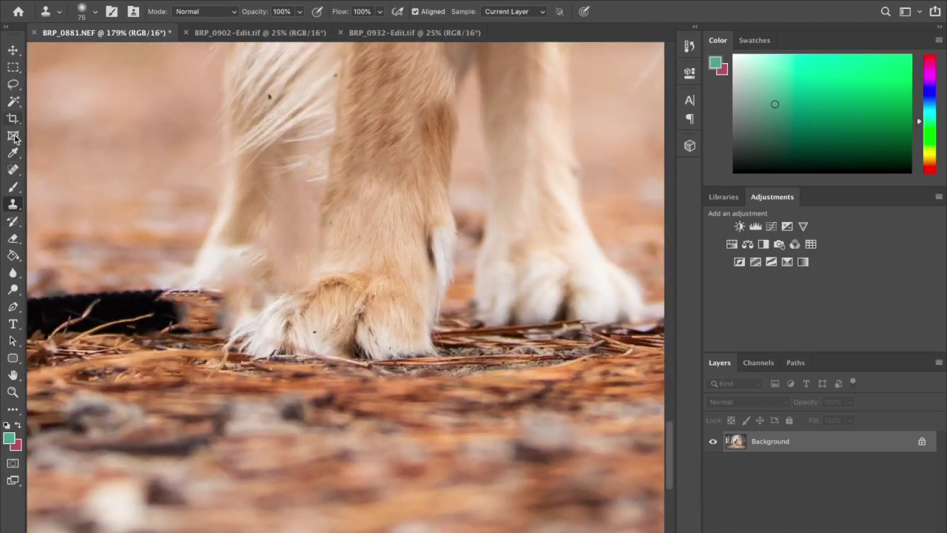
left_click(15, 88)
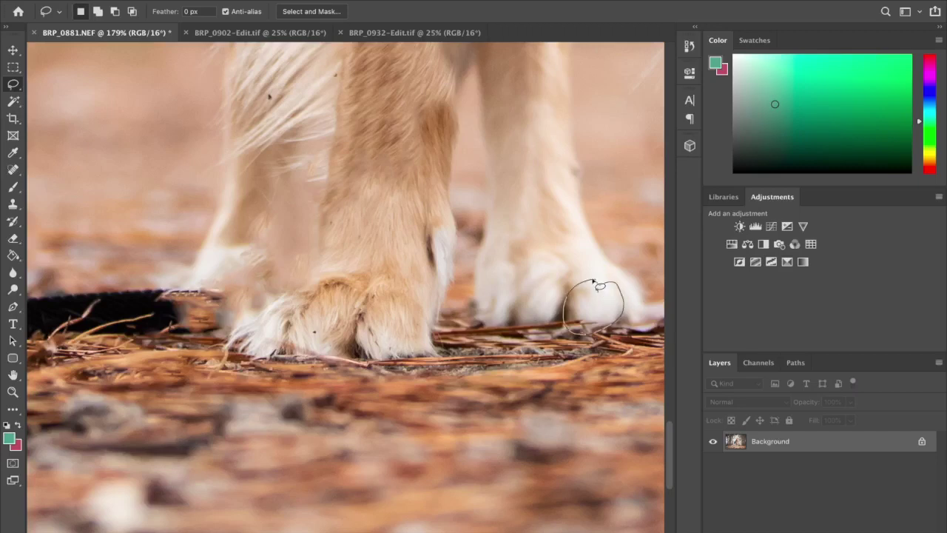
key("ctrl+j")
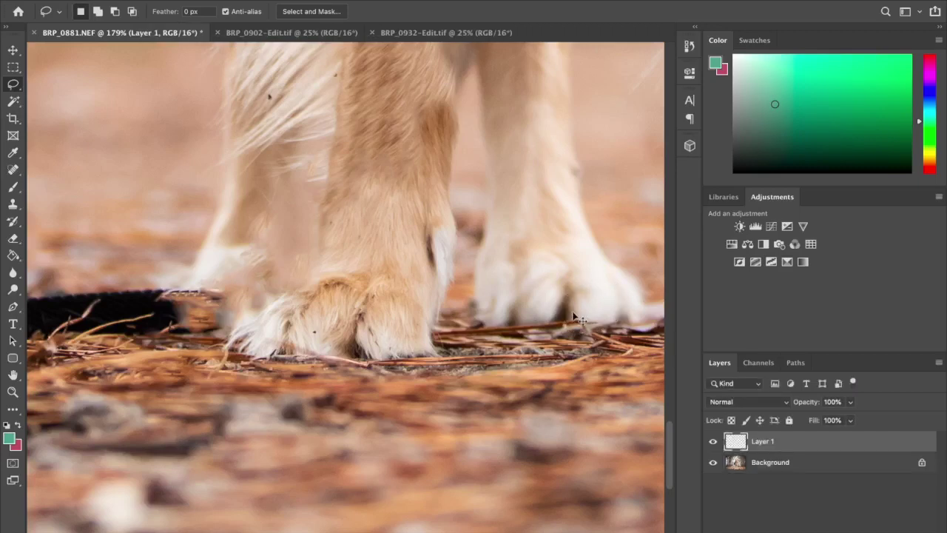
Step: Move the copied toes onto the incomplete blurred paw behind the front leg and commit the transform
key("ctrl+t")
left_click_drag(601, 316, 244, 295)
mouse_move(261, 257)
left_mouse_down()
mouse_move(274, 245)
mouse_move(265, 257)
left_mouse_up()
key("Return")
key("l")
scroll(226, 291, "up", 3)
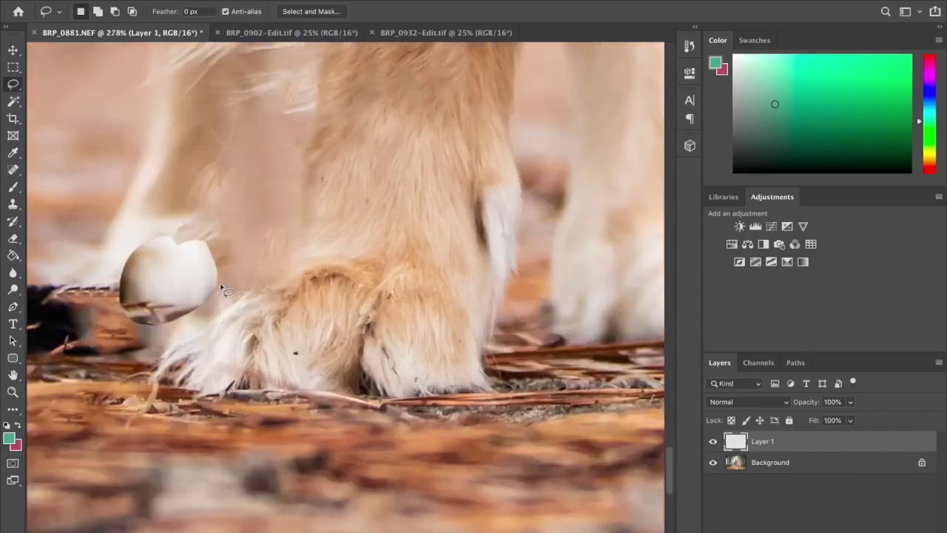
Step: Merge the copied toes layer with the Background layer
left_click(766, 471, "shift")
right_click(765, 470)
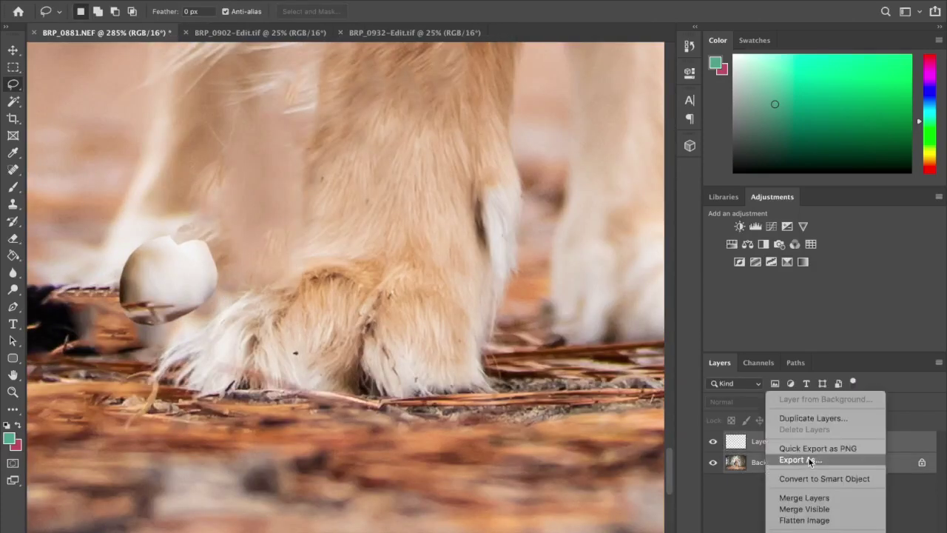
left_click(804, 497)
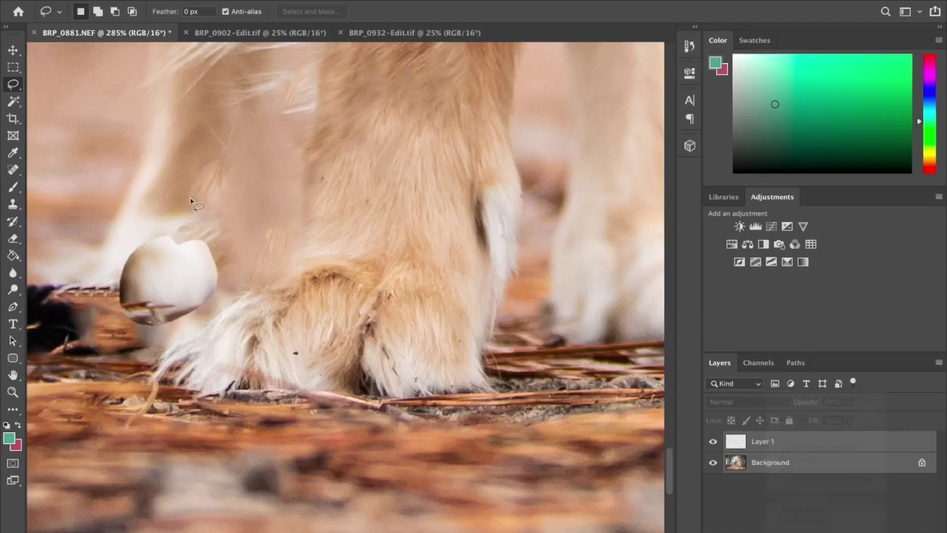
Step: Blend the upper edge of the added toes into the blurred paw with the Spot Healing Brush at 32 px
key("j")
left_click(170, 217)
right_click(168, 244)
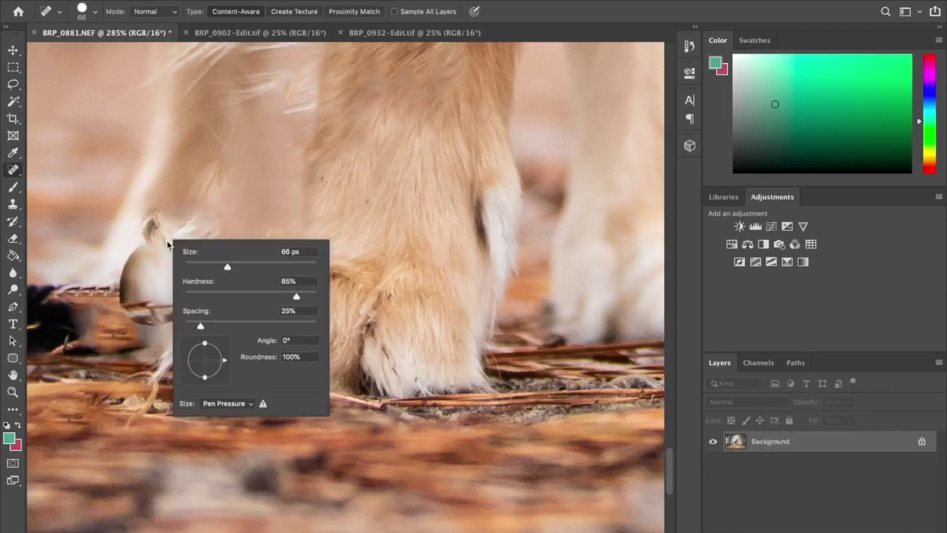
key("Return")
left_click(153, 227)
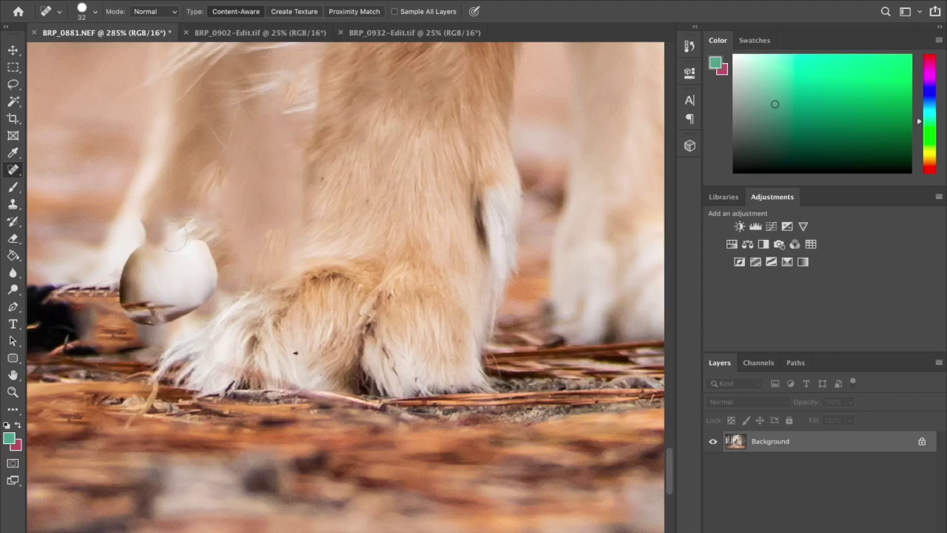
left_click_drag(174, 230, 207, 251)
left_click(214, 262)
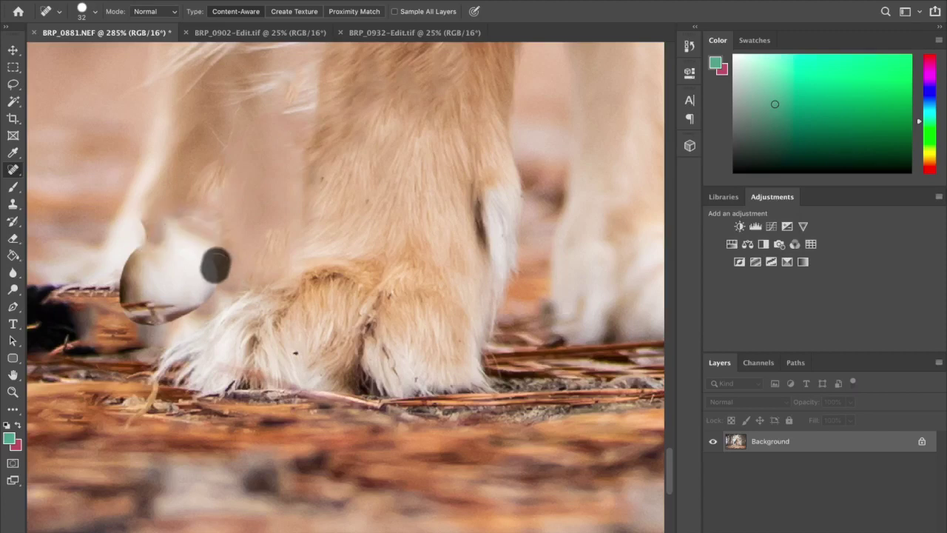
left_click(192, 216)
Step: Clone over the remaining hard edges of the added toes to blend them into the paw and the ground
left_click(13, 204)
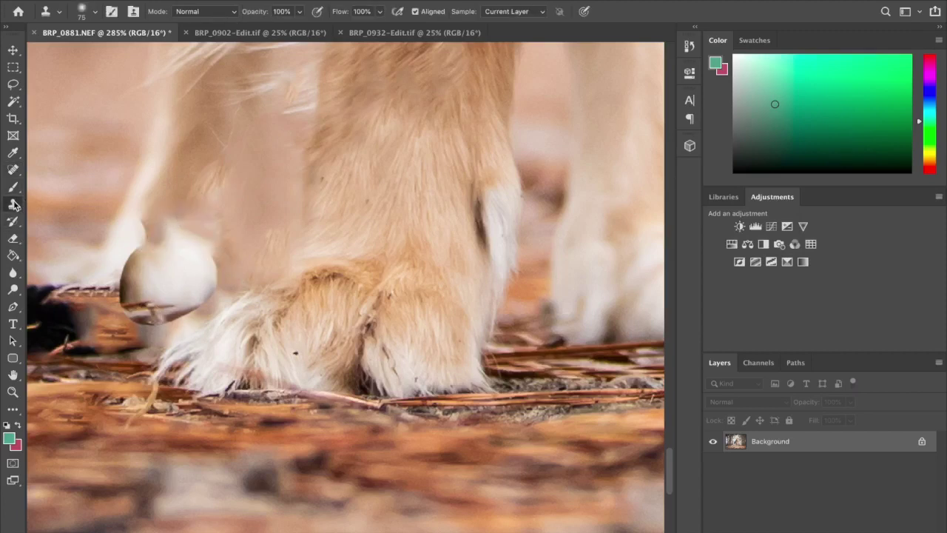
scroll(578, 295, "right", 5)
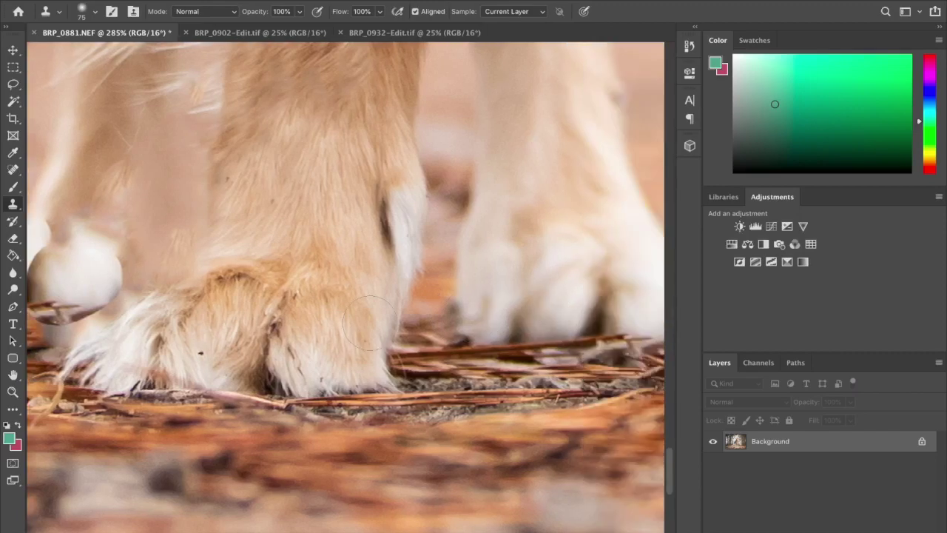
scroll(370, 323, "left", 10)
mouse_move(270, 287)
left_mouse_down()
mouse_move(252, 261)
mouse_move(278, 233)
mouse_move(317, 247)
mouse_move(274, 289)
mouse_move(332, 272)
mouse_move(326, 223)
mouse_move(313, 205)
mouse_move(324, 168)
mouse_move(302, 197)
left_mouse_up()
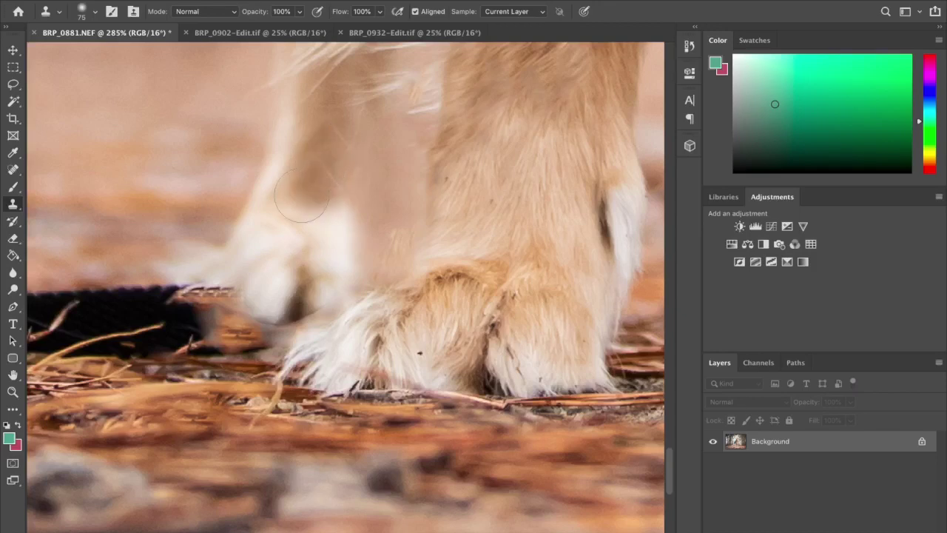
mouse_move(275, 304)
left_mouse_down()
mouse_move(296, 310)
mouse_move(292, 296)
mouse_move(283, 383)
left_mouse_up()
Step: Try to heal away the leash section at the photo's left edge with the Spot Healing Brush at 170 px
key("ctrl+minus")
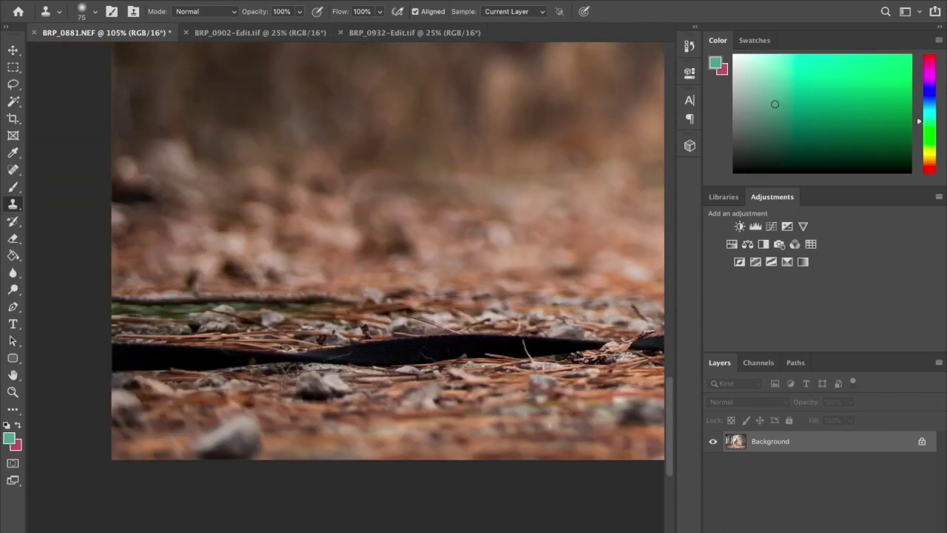
left_click(9, 171)
right_click(117, 360)
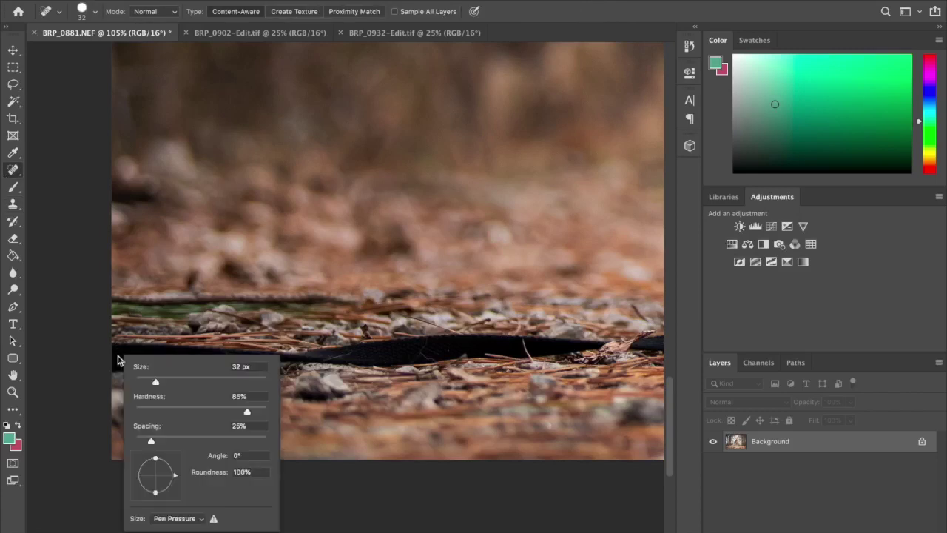
left_click(123, 349)
left_click_drag(123, 348, 320, 355)
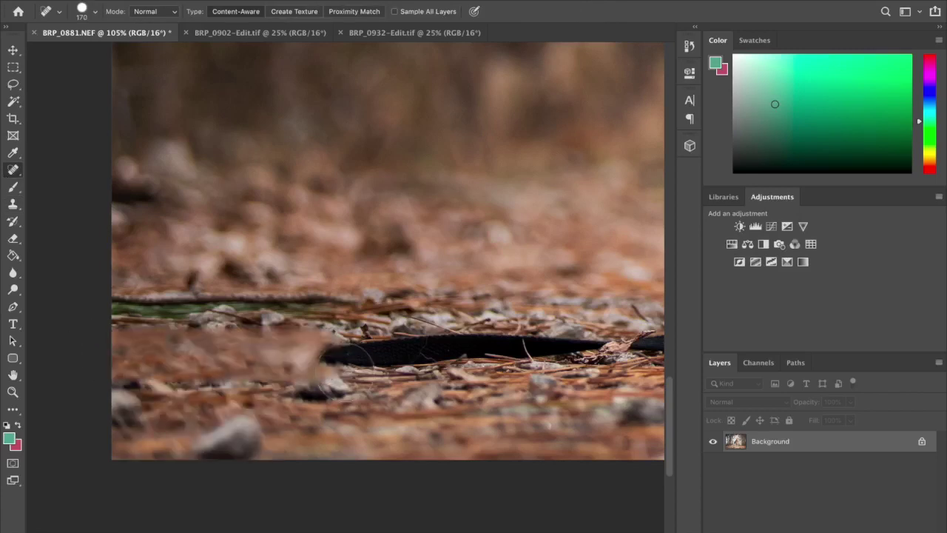
key("ctrl+z")
Step: Clone ground texture over the leash from the photo's left edge to the pine needle clump, using the Clone Stamp at 156 px
left_click(10, 203)
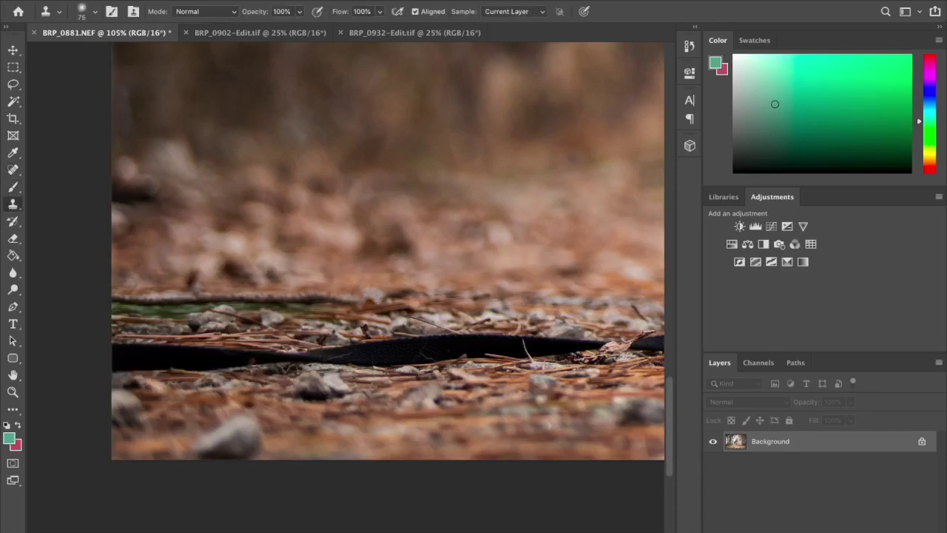
right_click(157, 422)
left_click(284, 378)
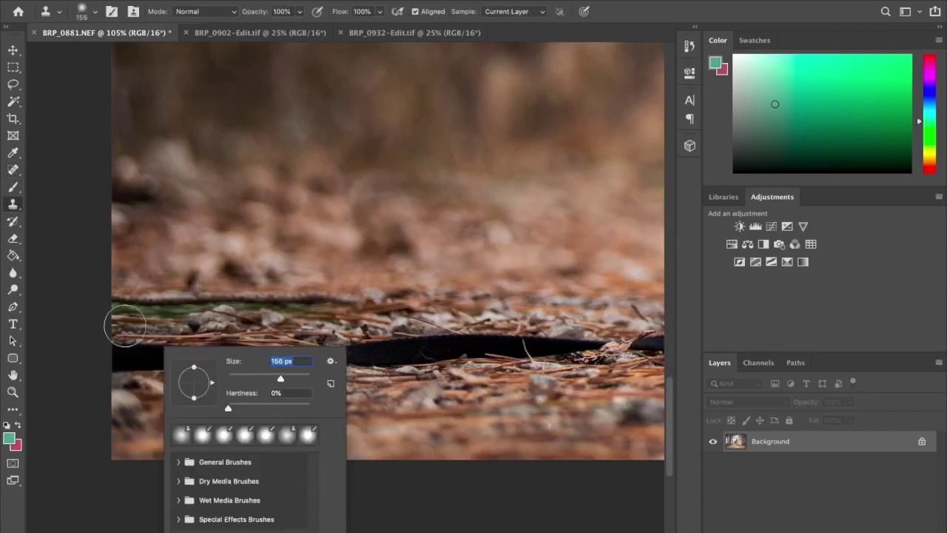
left_click(125, 321, "alt")
mouse_move(114, 351)
left_mouse_down()
mouse_move(285, 359)
mouse_move(378, 340)
mouse_move(384, 352)
mouse_move(486, 353)
mouse_move(461, 330)
mouse_move(490, 331)
left_mouse_up()
left_click_drag(366, 354, 42, 344)
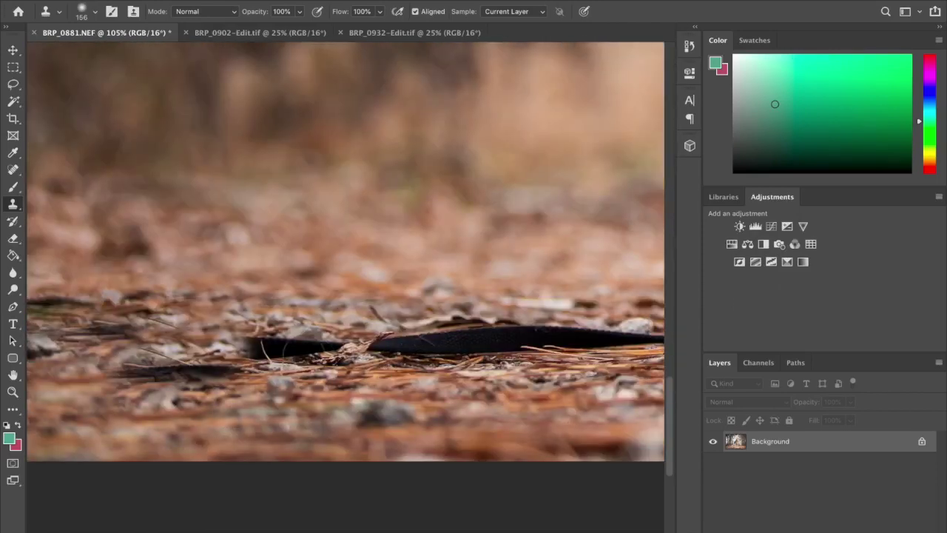
left_click_drag(263, 346, 355, 343)
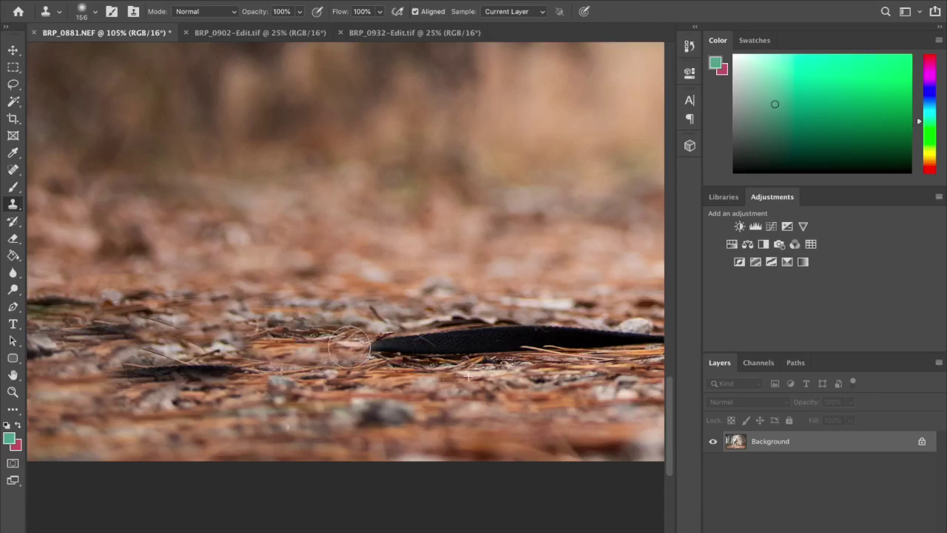
Step: Resample nearby pine needles and touch up the cloned ground beside the remaining leash end
left_click(234, 332, "alt")
left_click_drag(228, 352, 184, 340)
key("super+z")
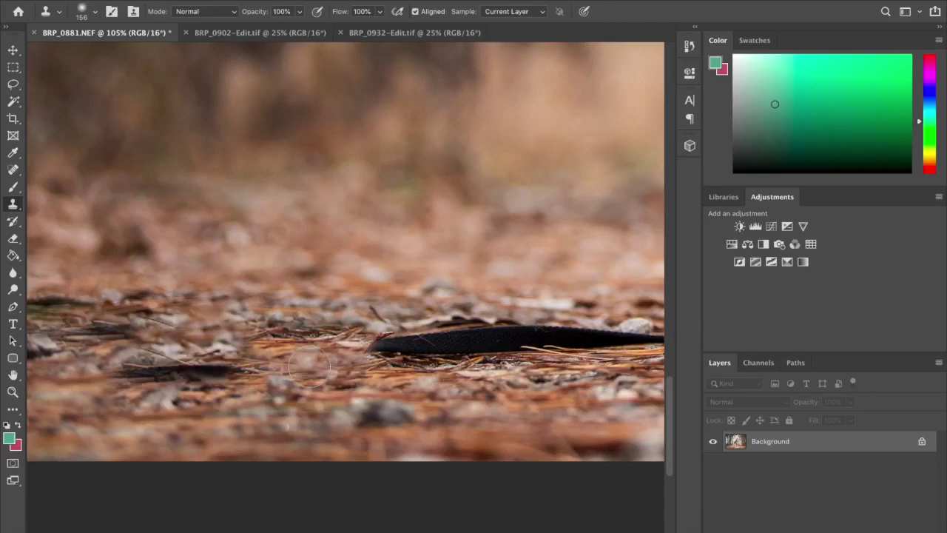
left_click(315, 340, "alt")
left_click_drag(255, 344, 139, 338)
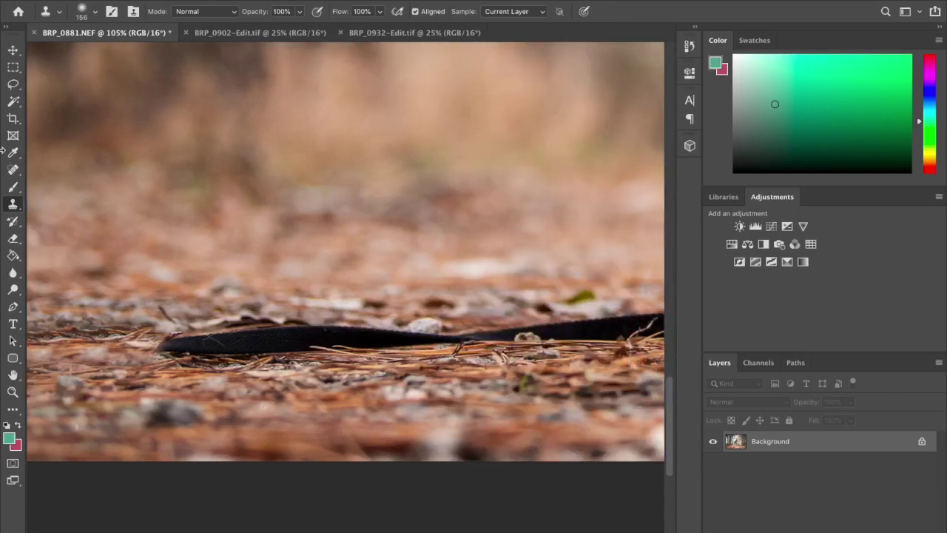
Step: Heal away the leash from the dog's paw to its narrow twist with the Spot Healing Brush at 54 px, smoothing the ground beside the paw
left_click(17, 170)
left_click_drag(180, 346, 269, 340)
scroll(293, 348, "right", 2)
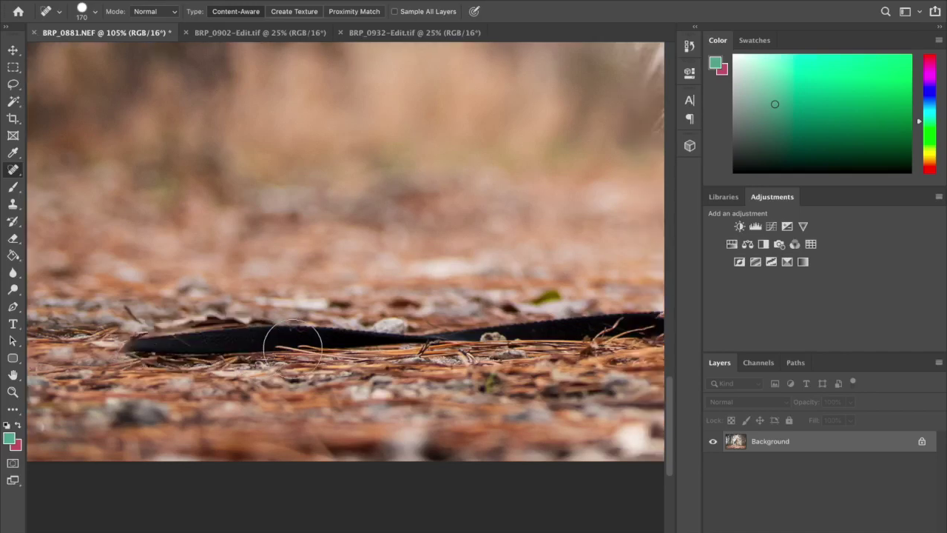
scroll(289, 334, "right", 6)
right_click(388, 362)
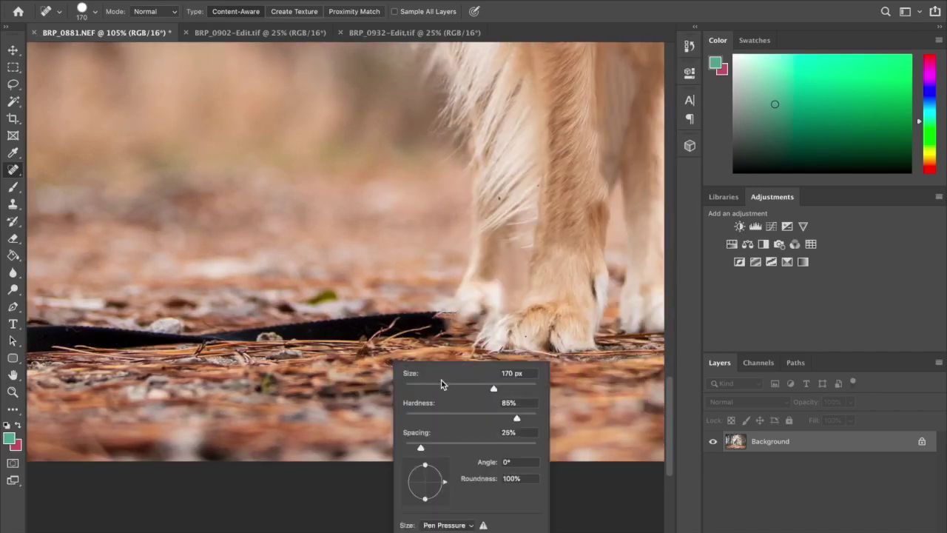
key("Return")
mouse_move(435, 318)
left_mouse_down()
mouse_move(369, 321)
mouse_move(346, 341)
mouse_move(330, 324)
mouse_move(401, 335)
mouse_move(249, 329)
mouse_move(311, 339)
left_mouse_up()
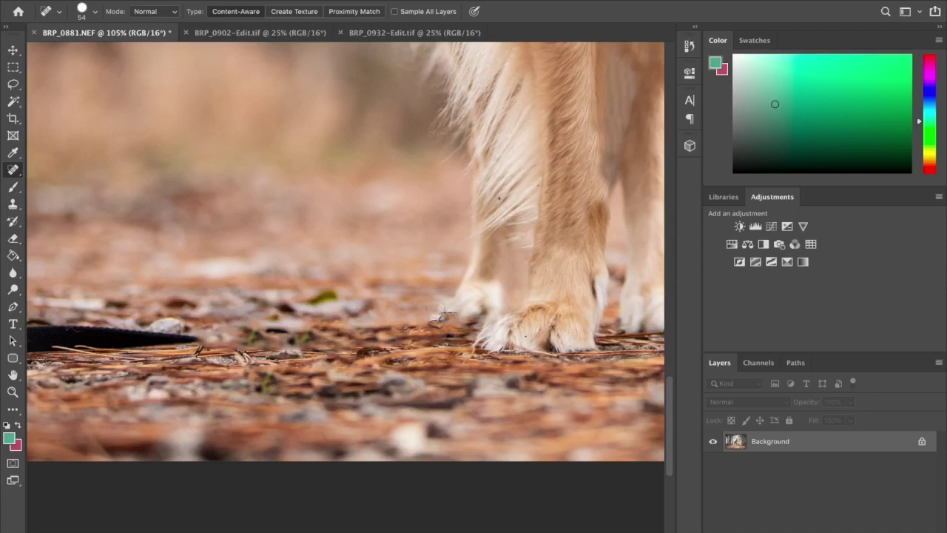
mouse_move(440, 316)
left_mouse_down()
mouse_move(385, 315)
mouse_move(359, 306)
left_mouse_up()
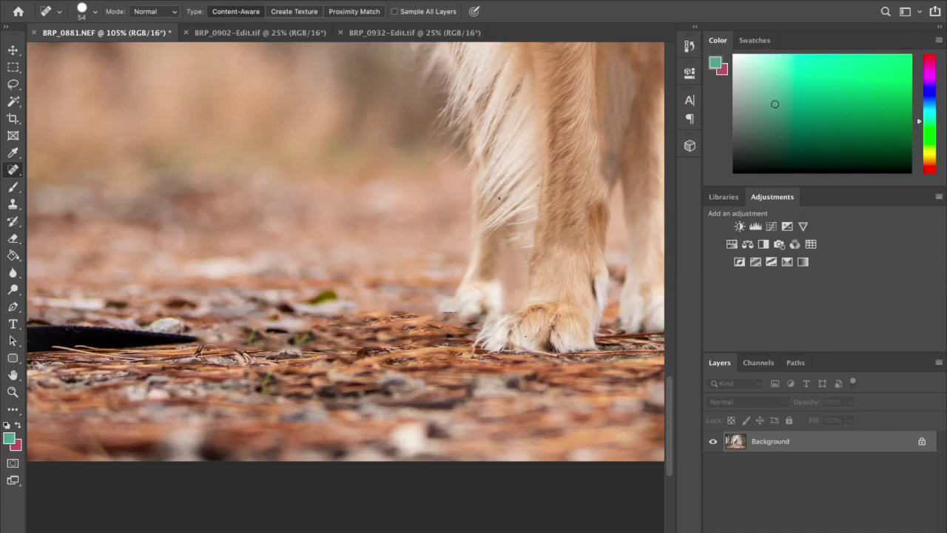
left_click_drag(370, 320, 415, 318)
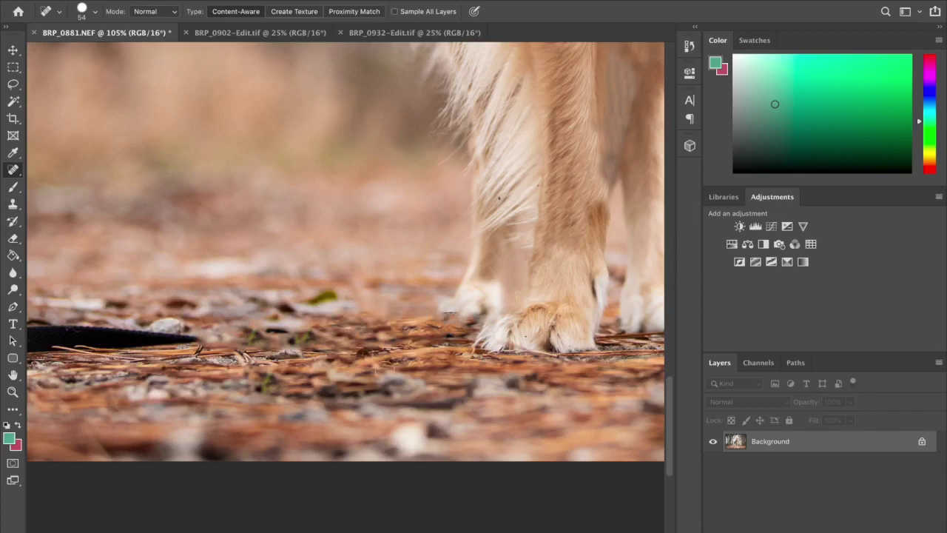
Step: Try to heal away the last leash section with the Spot Healing Brush at 54 px and at 110 px
scroll(387, 366, "left", 5)
mouse_move(388, 340)
left_mouse_down()
mouse_move(272, 323)
mouse_move(109, 335)
mouse_move(115, 347)
mouse_move(380, 348)
left_mouse_up()
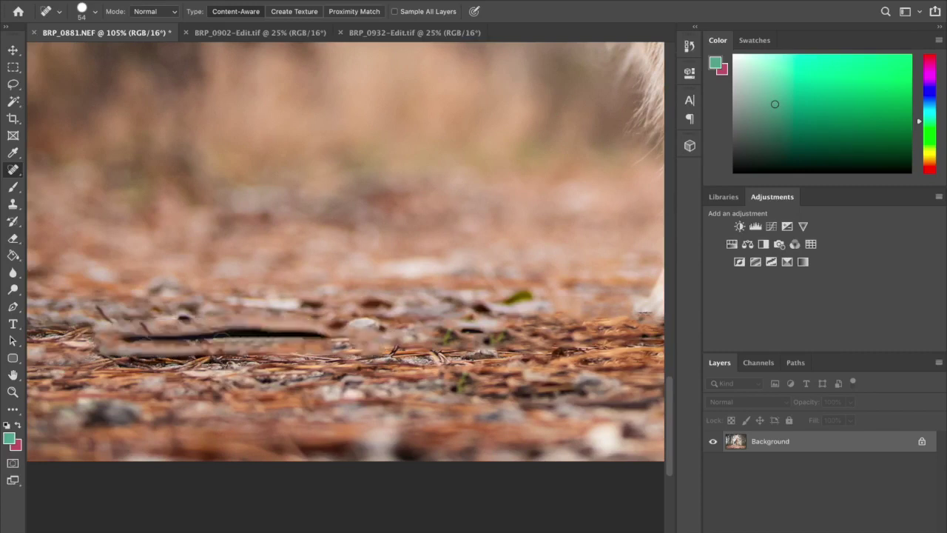
key("ctrl+z")
right_click(106, 349)
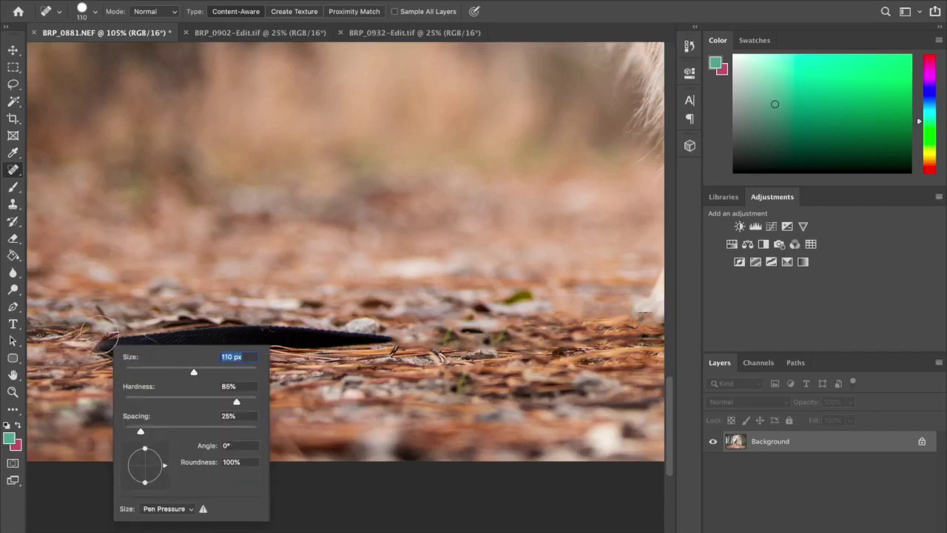
key("Return")
left_click_drag(105, 339, 377, 339)
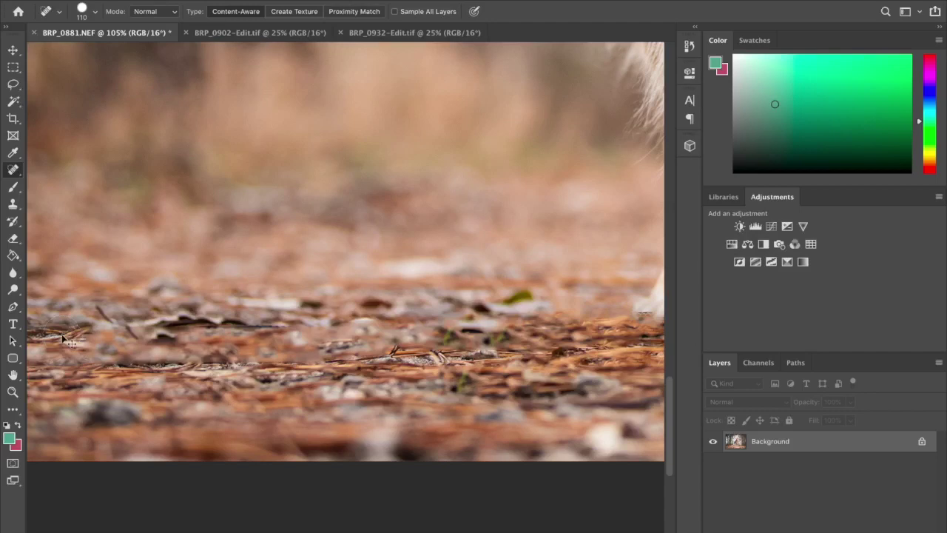
key("ctrl+z")
Step: Cover the last leash section with pine needle texture using the Clone Stamp
left_click(11, 205)
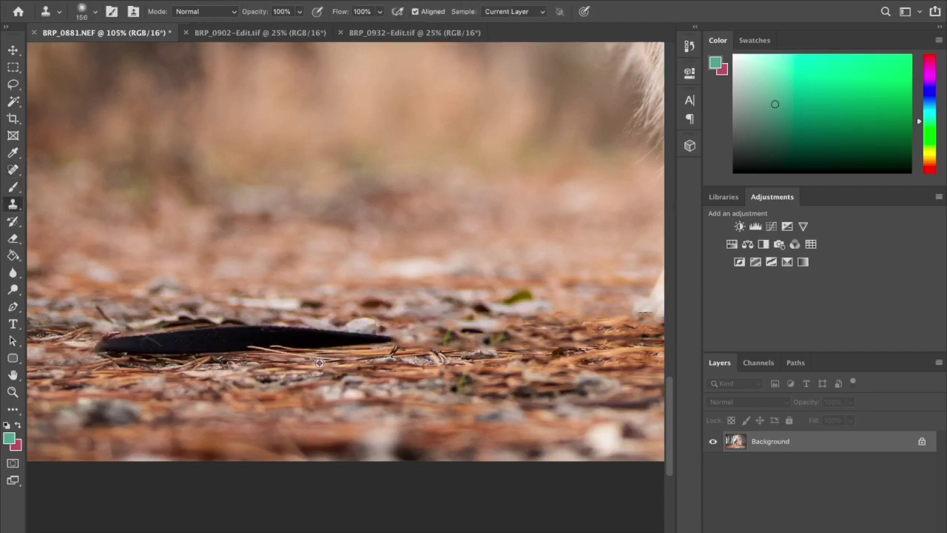
mouse_move(361, 338)
left_mouse_down()
mouse_move(112, 356)
mouse_move(194, 340)
mouse_move(285, 346)
left_mouse_up()
left_click(195, 366, "alt")
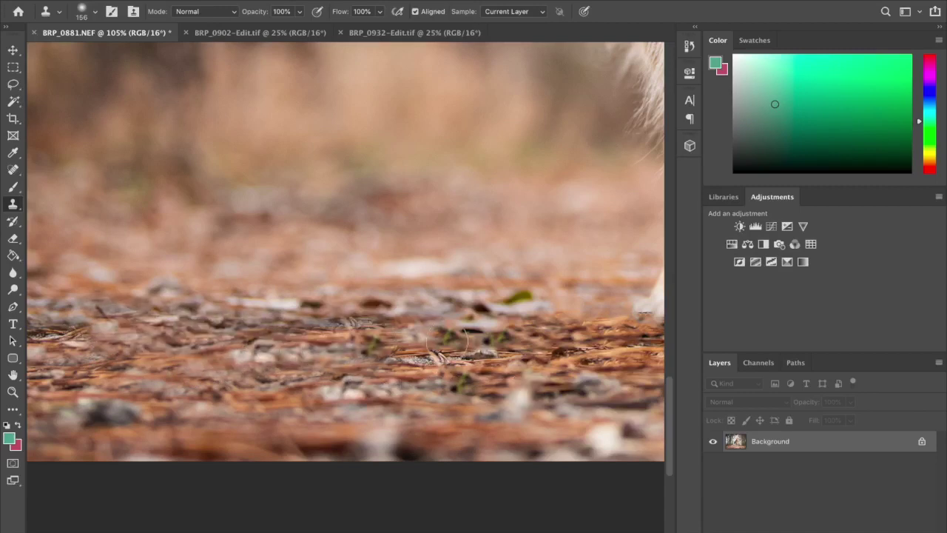
Step: Enlarge the Clone Stamp to 284 px and clone fur over the pale patch on the dog's chest
scroll(446, 340, "down", 1)
scroll(446, 340, "down", 2)
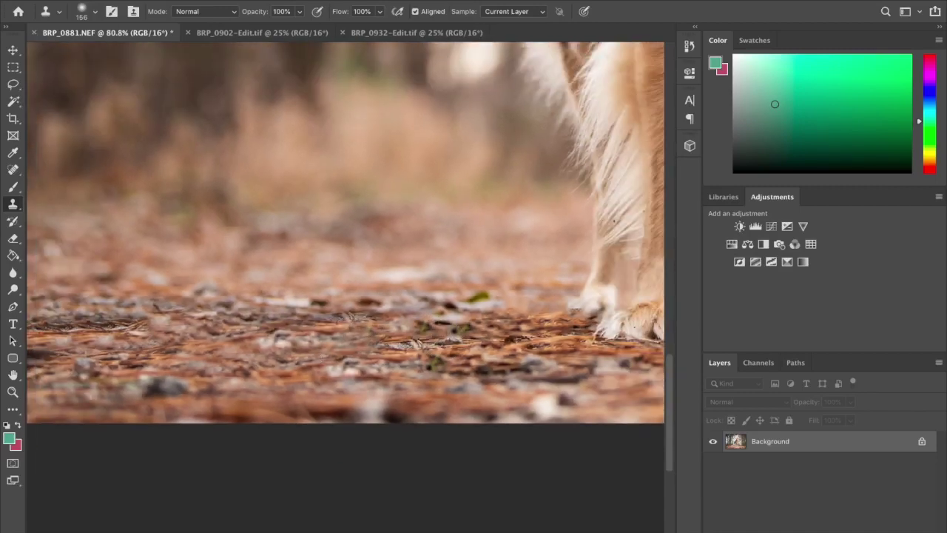
scroll(397, 343, "down", 5)
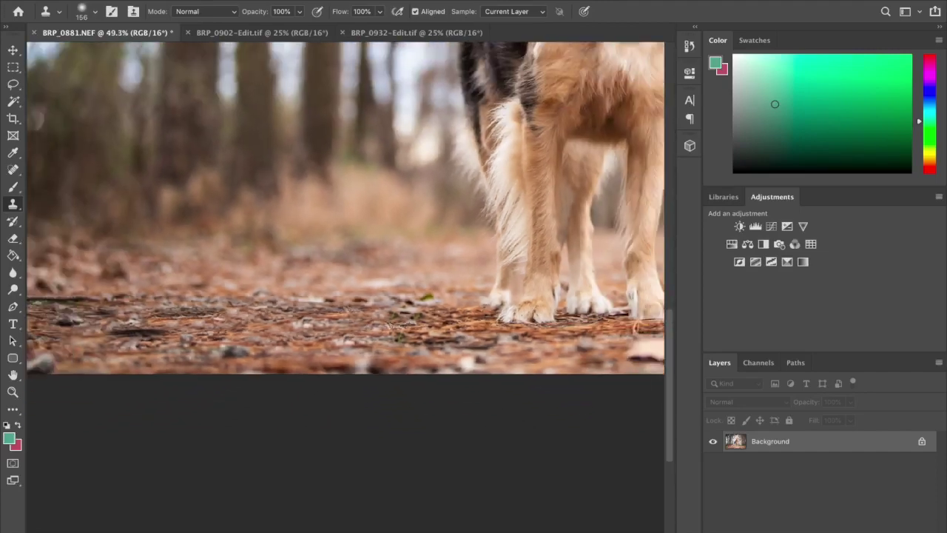
scroll(396, 348, "down", 3)
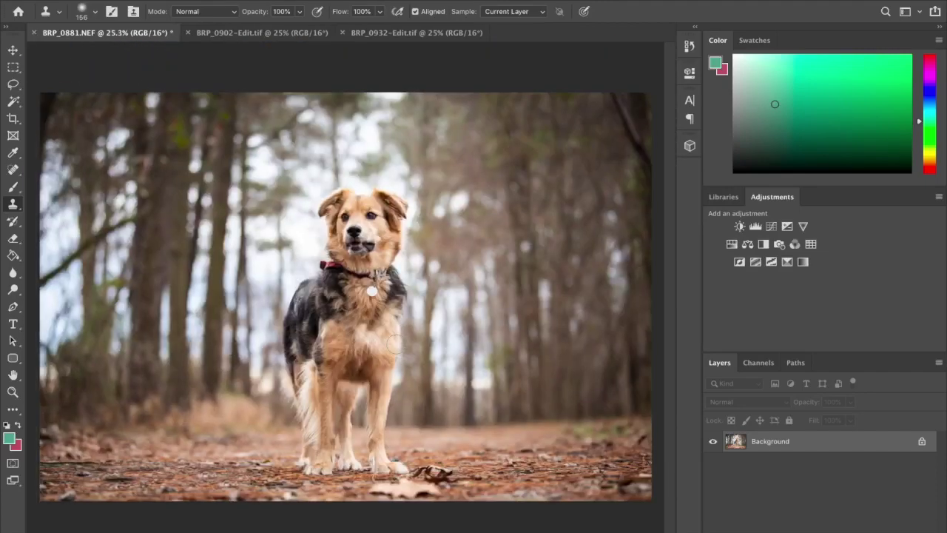
scroll(348, 296, "up", 4)
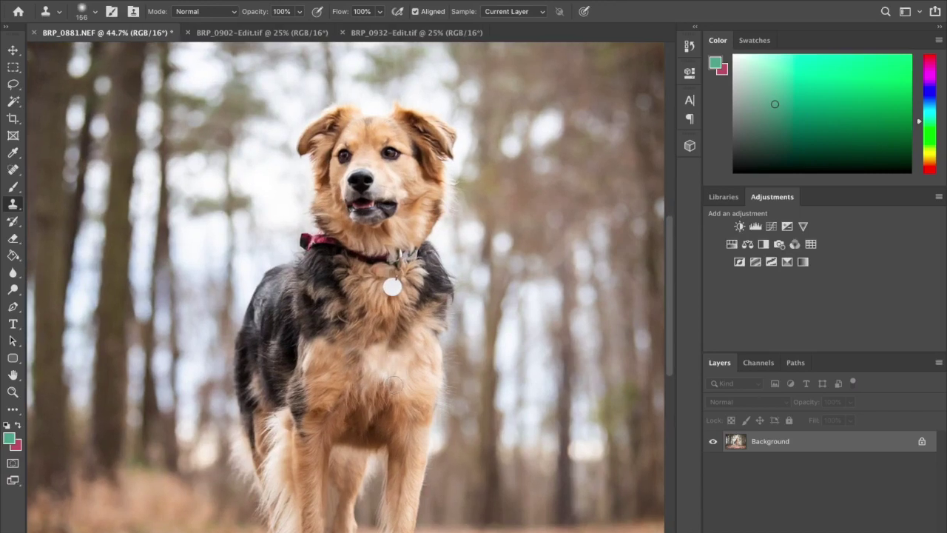
right_click(393, 383)
left_click_drag(531, 381, 540, 381)
key("Return")
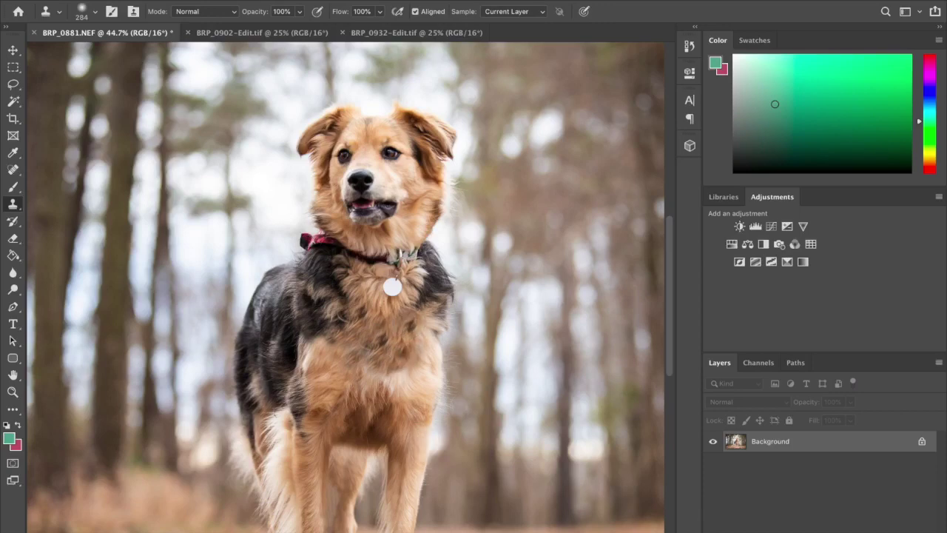
scroll(424, 386, "down", 10)
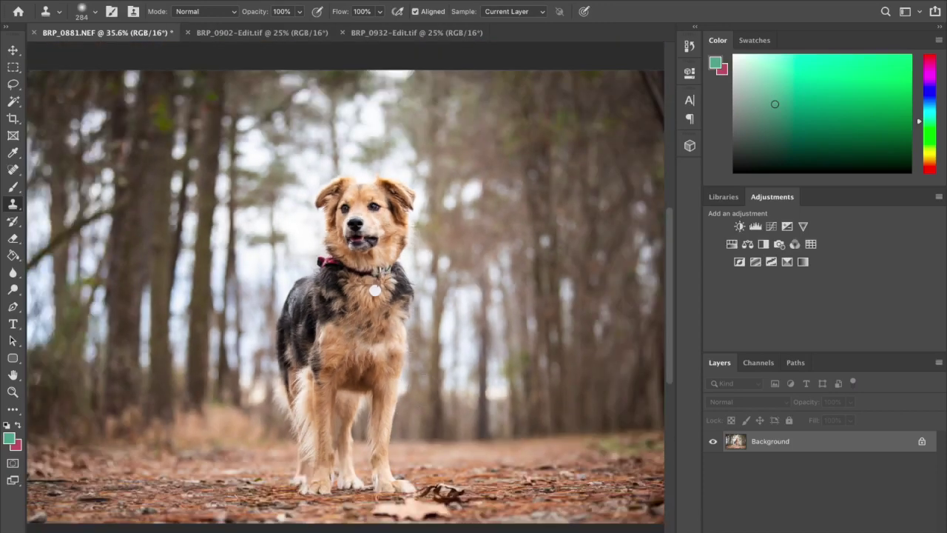
scroll(404, 382, "up", 6)
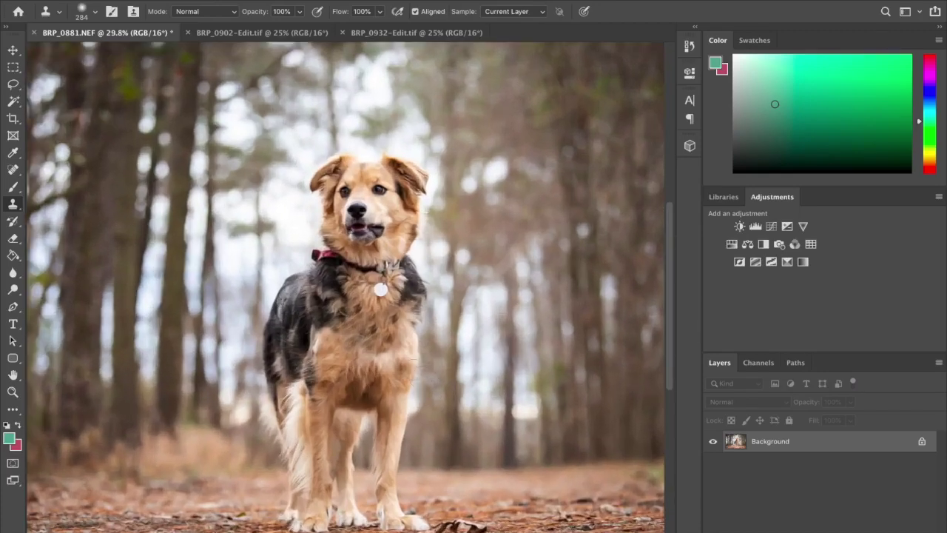
Step: Clone fur from the lower chest over the dark patches across the middle of the dog's chest with the Clone Stamp at 284 px
scroll(388, 375, "up", 1)
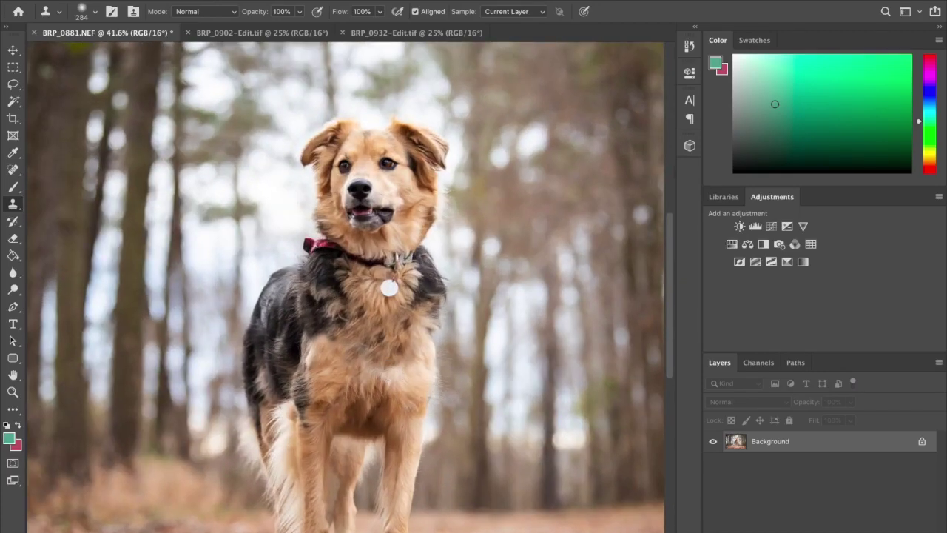
left_click(412, 388, "alt")
mouse_move(400, 357)
left_mouse_down()
mouse_move(373, 342)
mouse_move(396, 340)
mouse_move(375, 347)
left_mouse_up()
left_click(415, 394)
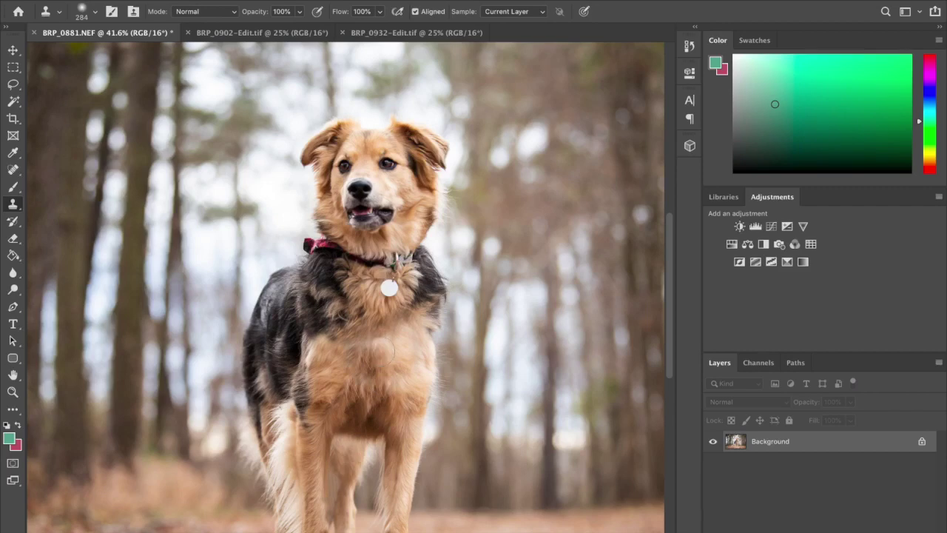
key("ctrl+0")
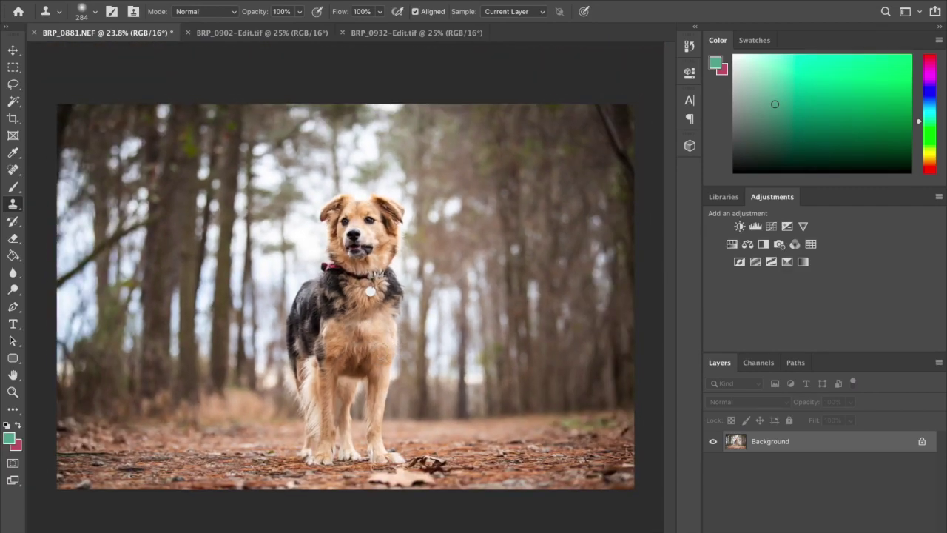
Step: Clone fur over the remaining dark spots on the dog's upper chest, undoing the first stroke and repainting it
scroll(379, 350, "up", 2)
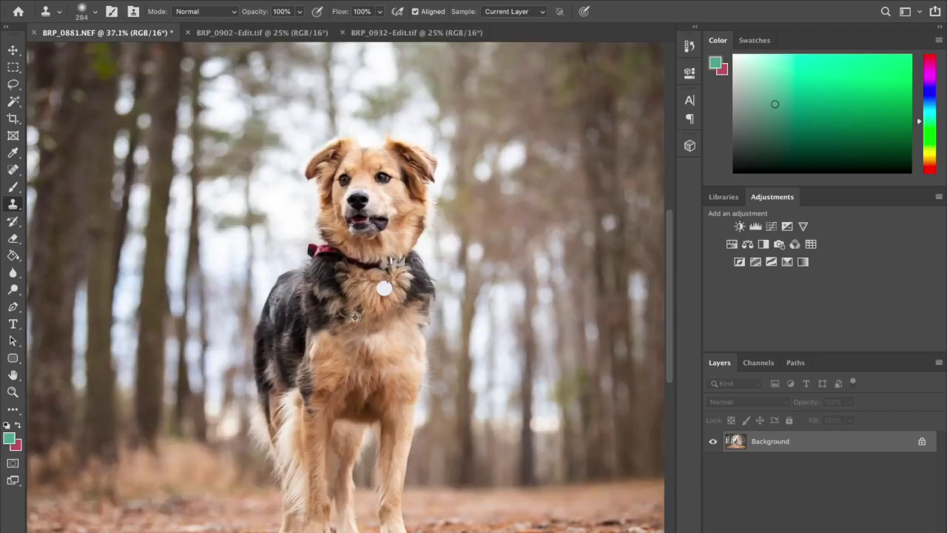
left_click_drag(351, 337, 355, 347)
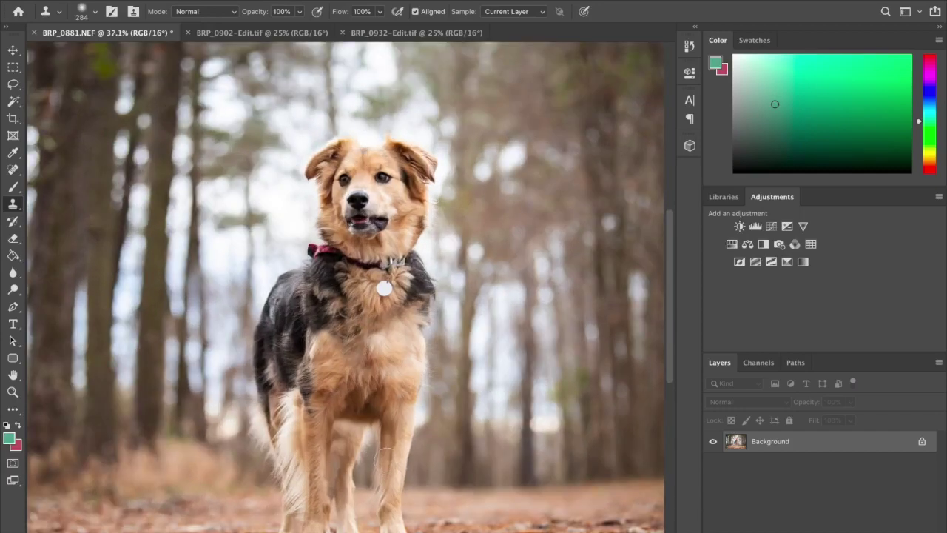
key("ctrl+z")
left_click_drag(359, 350, 367, 352)
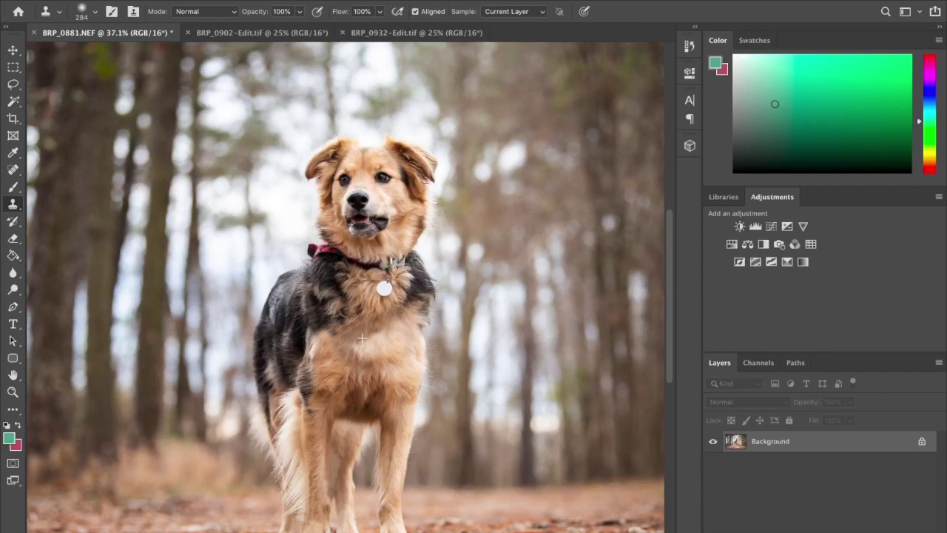
Step: Try to clone chest fur over the white collar tag with the Clone Stamp at 284 px
scroll(343, 296, "up", 6)
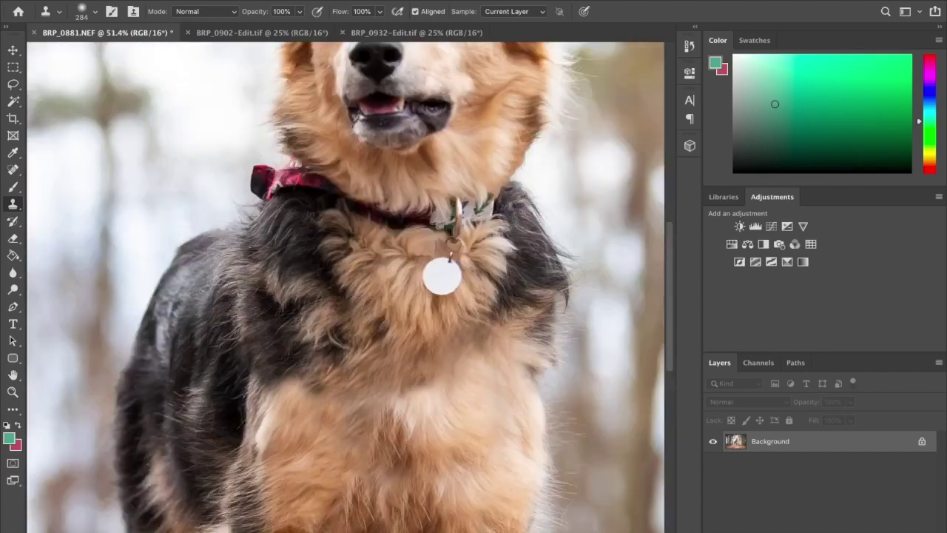
scroll(338, 296, "down", 5)
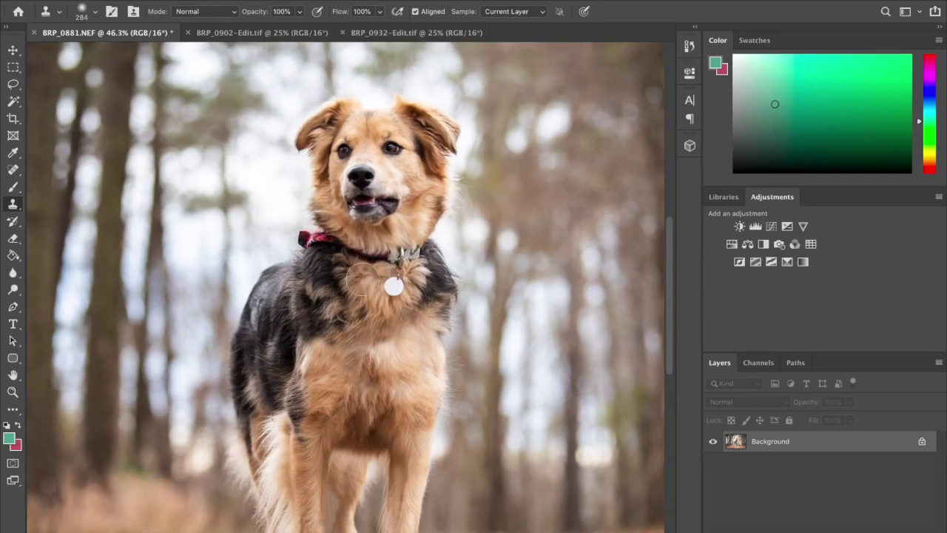
scroll(362, 280, "up", 2)
scroll(347, 292, "up", 2)
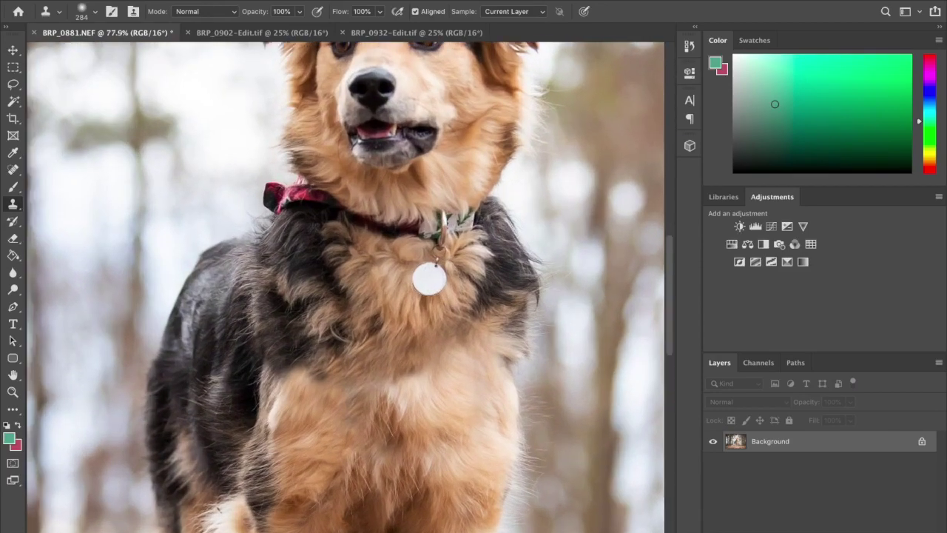
left_click(429, 273)
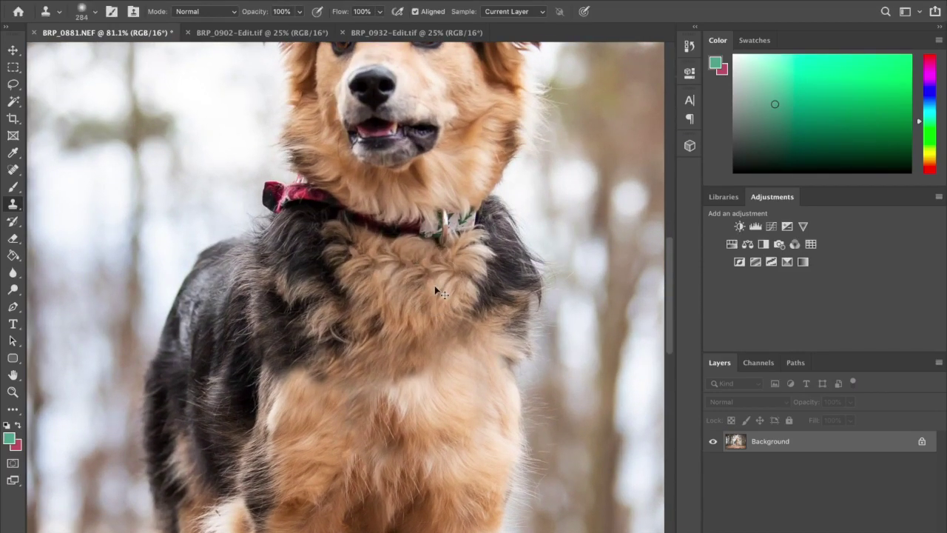
key("ctrl+z")
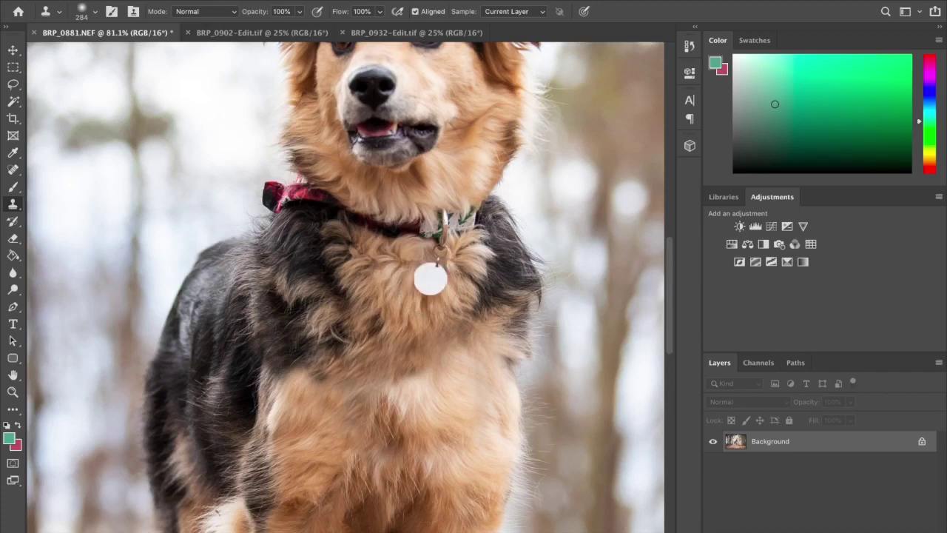
key("ctrl+alt+z")
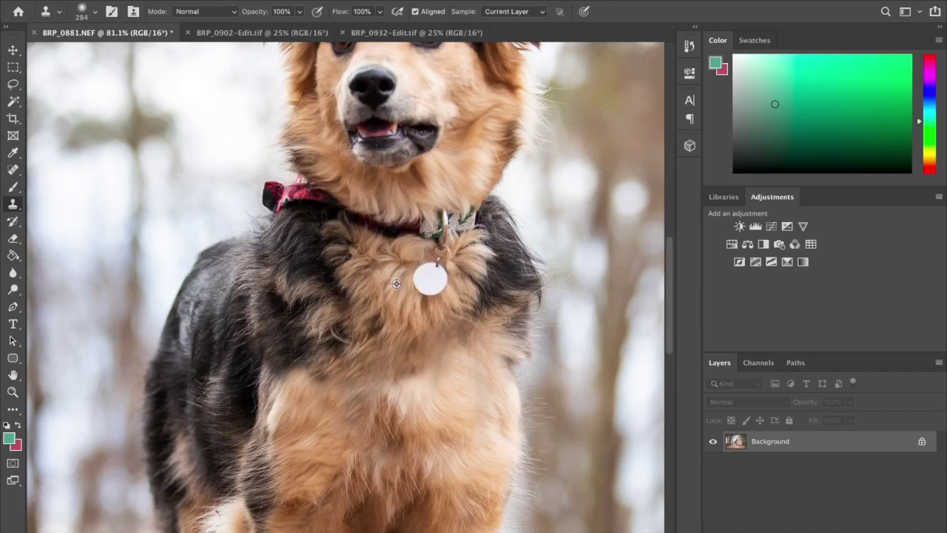
left_click_drag(430, 277, 437, 285)
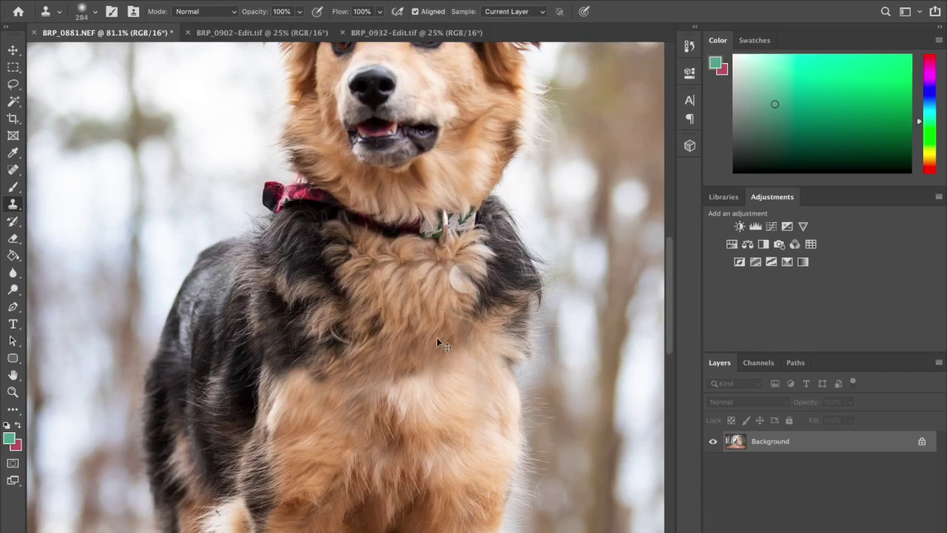
key("ctrl+z")
Step: Reduce the Clone Stamp to 84 px and clone chest fur over the white collar tag
right_click(450, 283)
left_click_drag(581, 316, 568, 318)
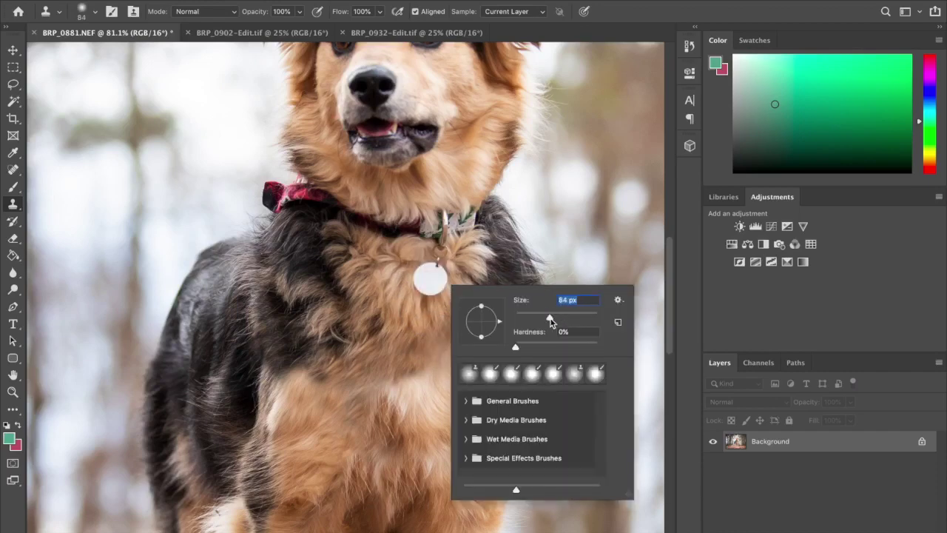
key("Return")
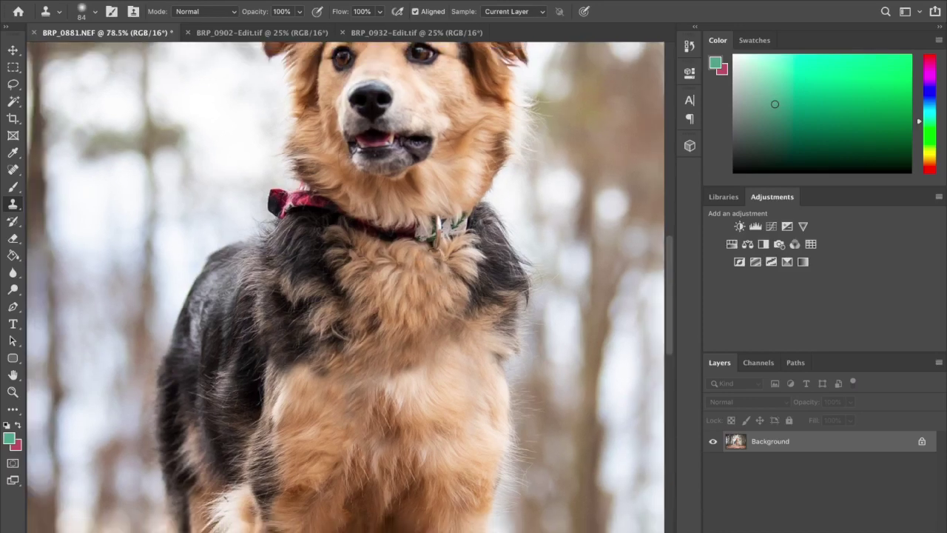
scroll(467, 305, "down", 6)
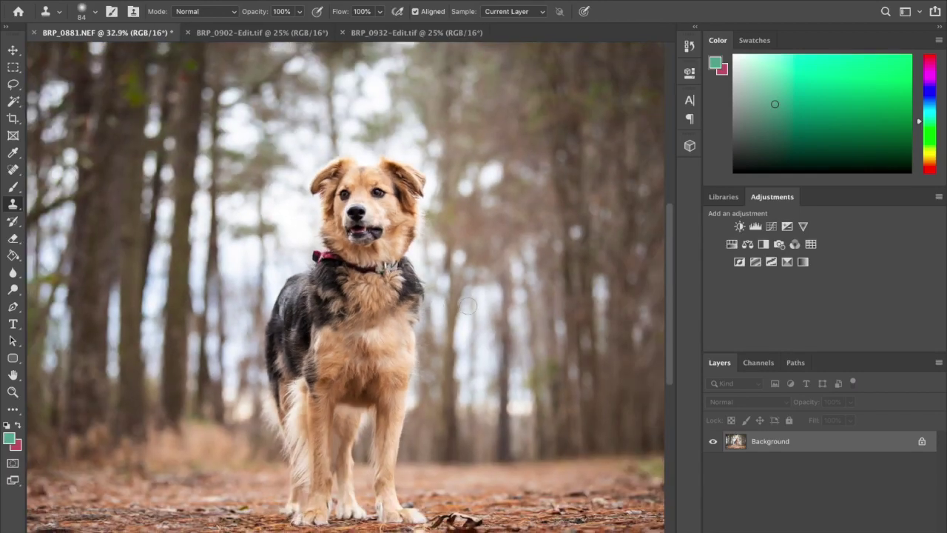
scroll(467, 306, "down", 4)
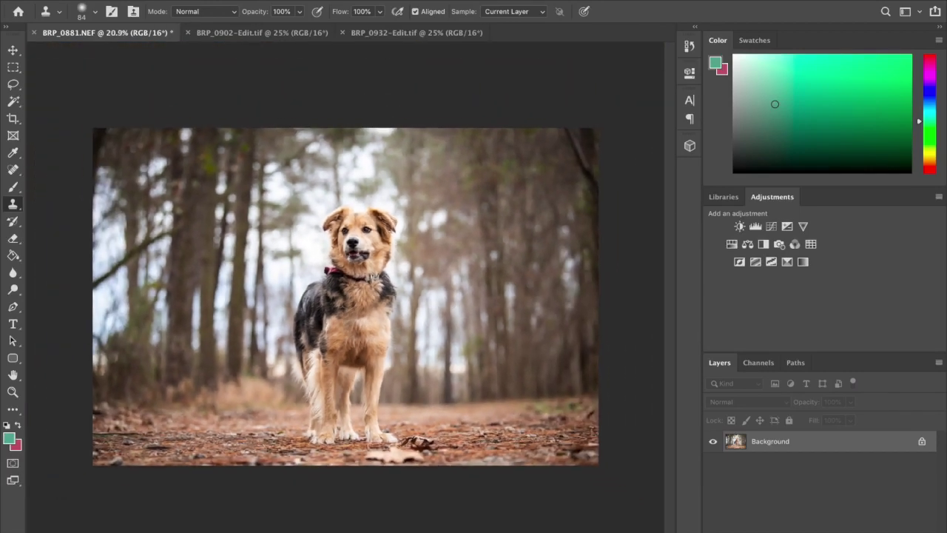
Step: Save the retouched dog photo
left_click(116, 1)
left_click(130, 102)
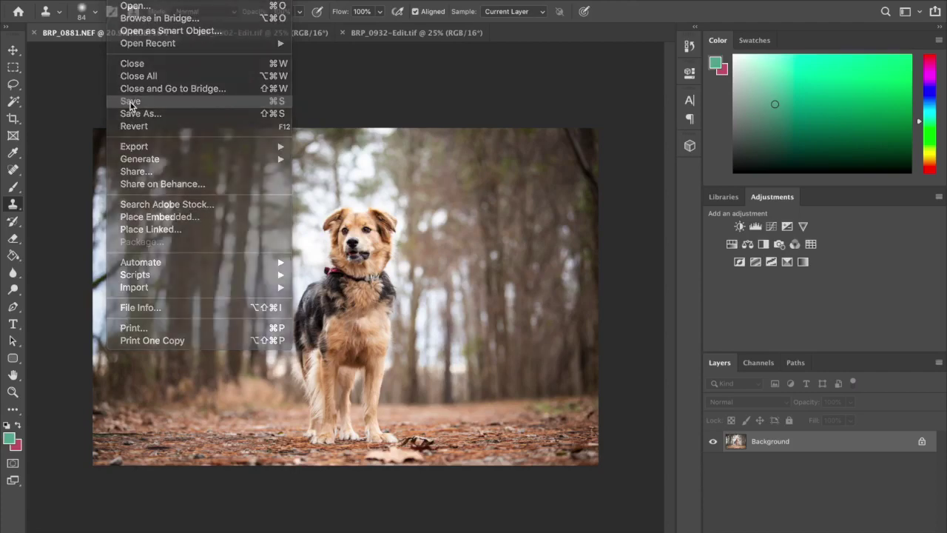
left_click(130, 101)
Step: Switch to Lightroom and open the retouched BRP_0881-Edit-2.tif in the Develop module
key("ctrl+Up")
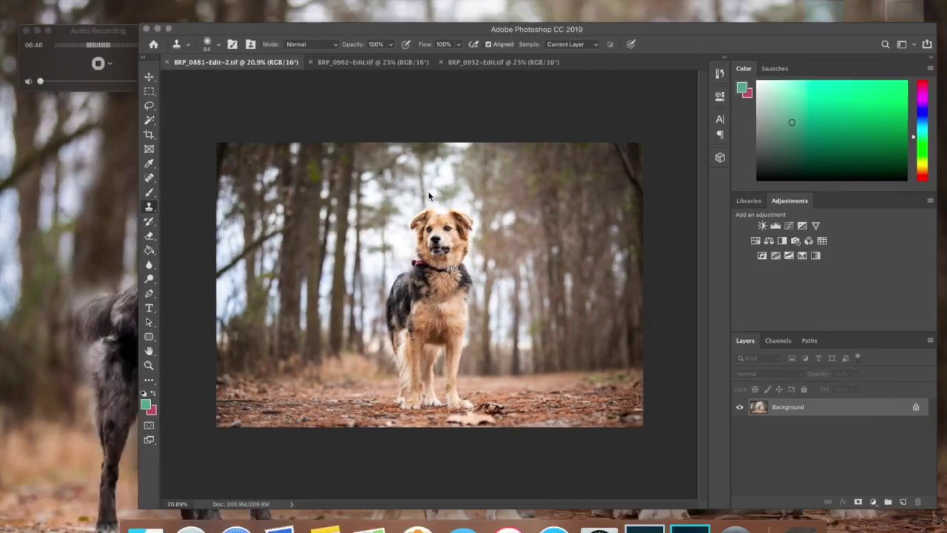
left_click(462, 27)
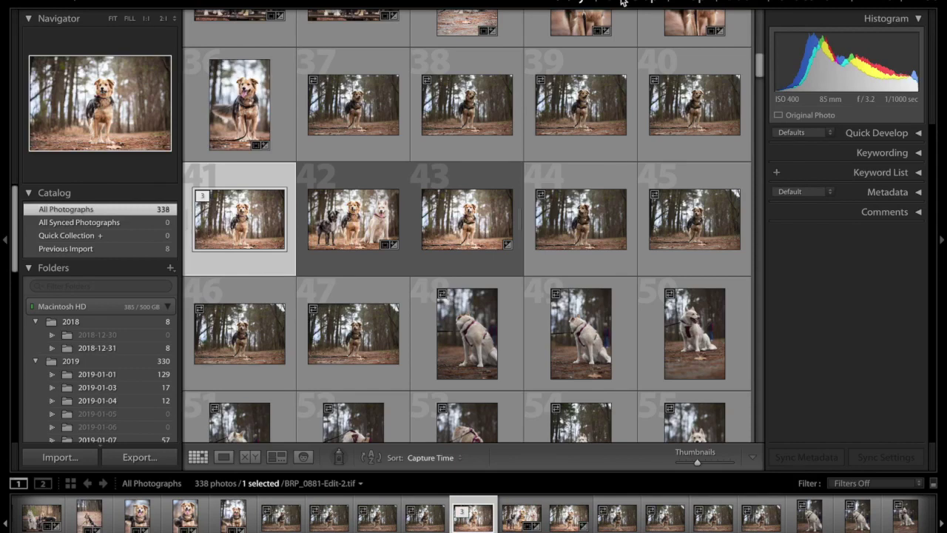
left_click(622, 4)
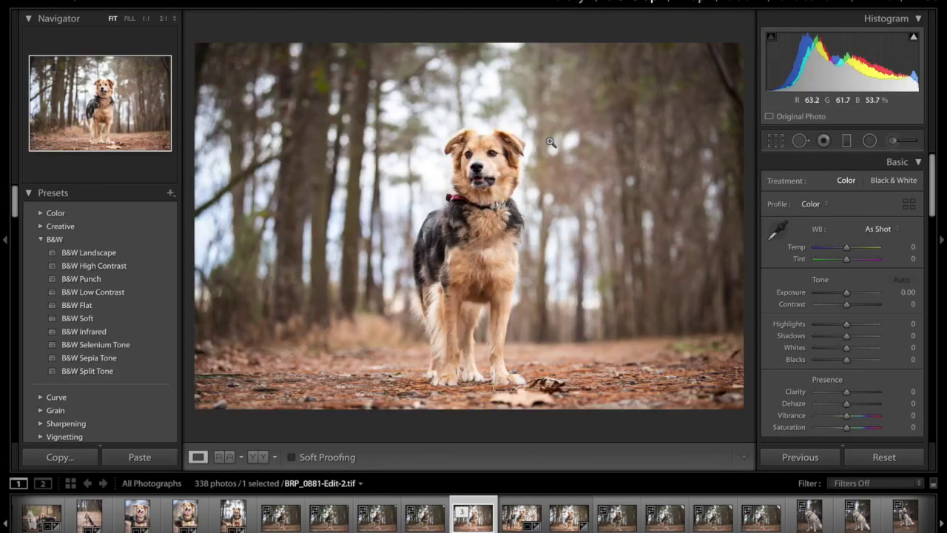
Step: Compare the original BRP_0881.NEF with the retouched BRP_0881-Edit-2.tif, ending on the retouched version
left_click(560, 527)
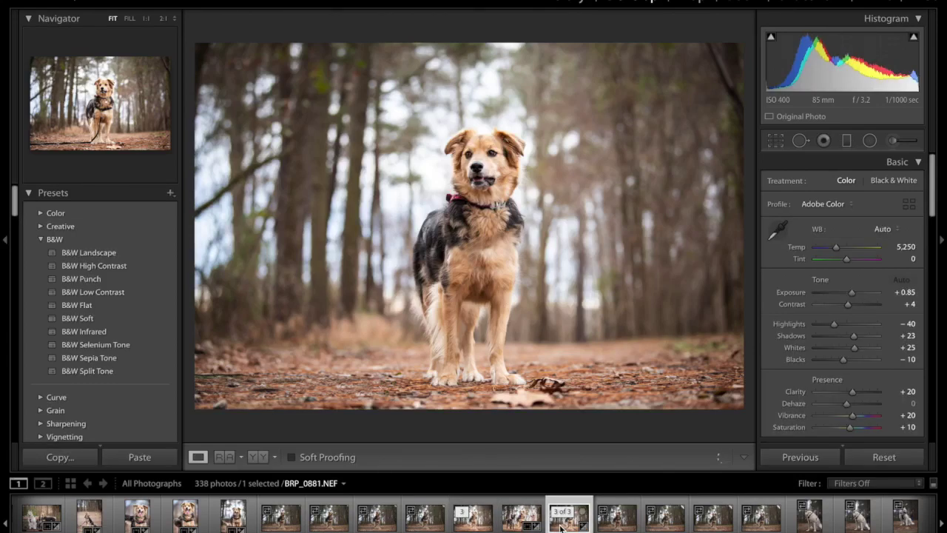
left_click(463, 526)
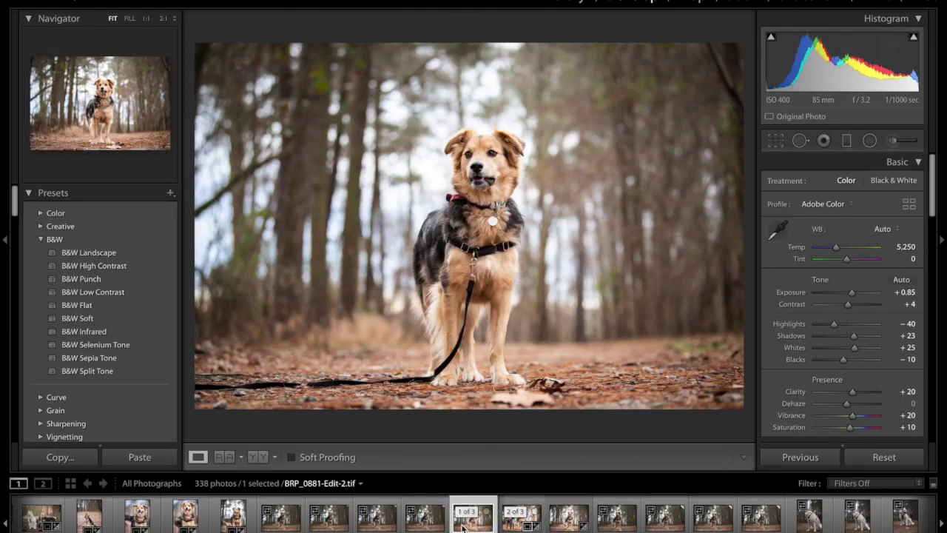
left_click(566, 527)
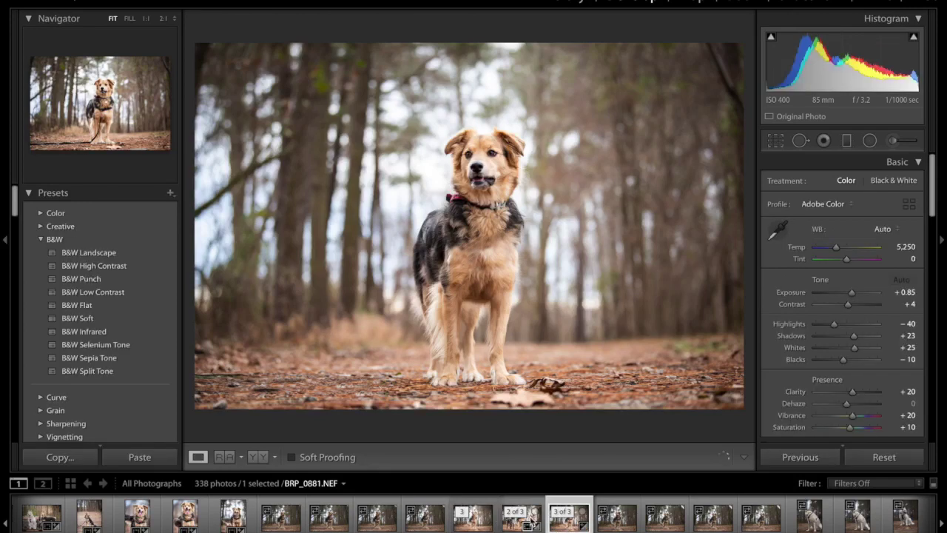
left_click(464, 526)
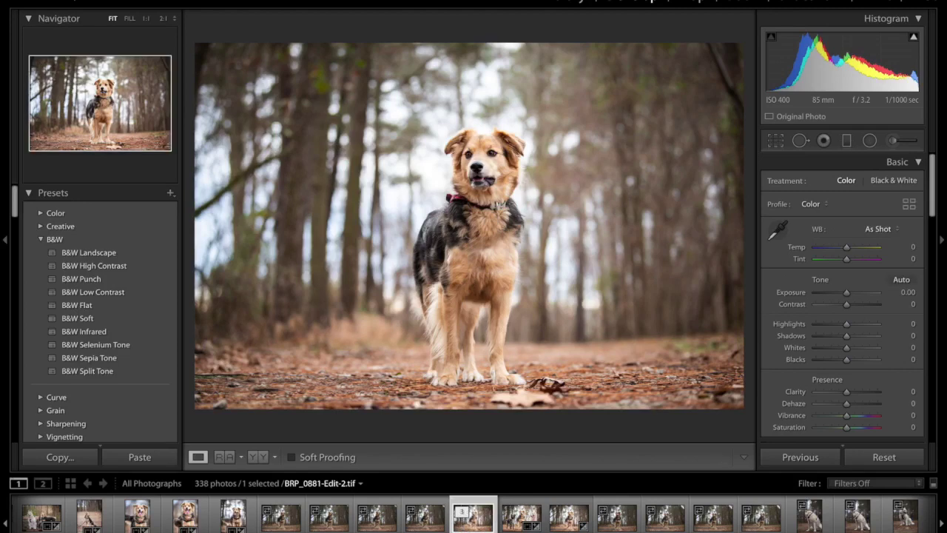